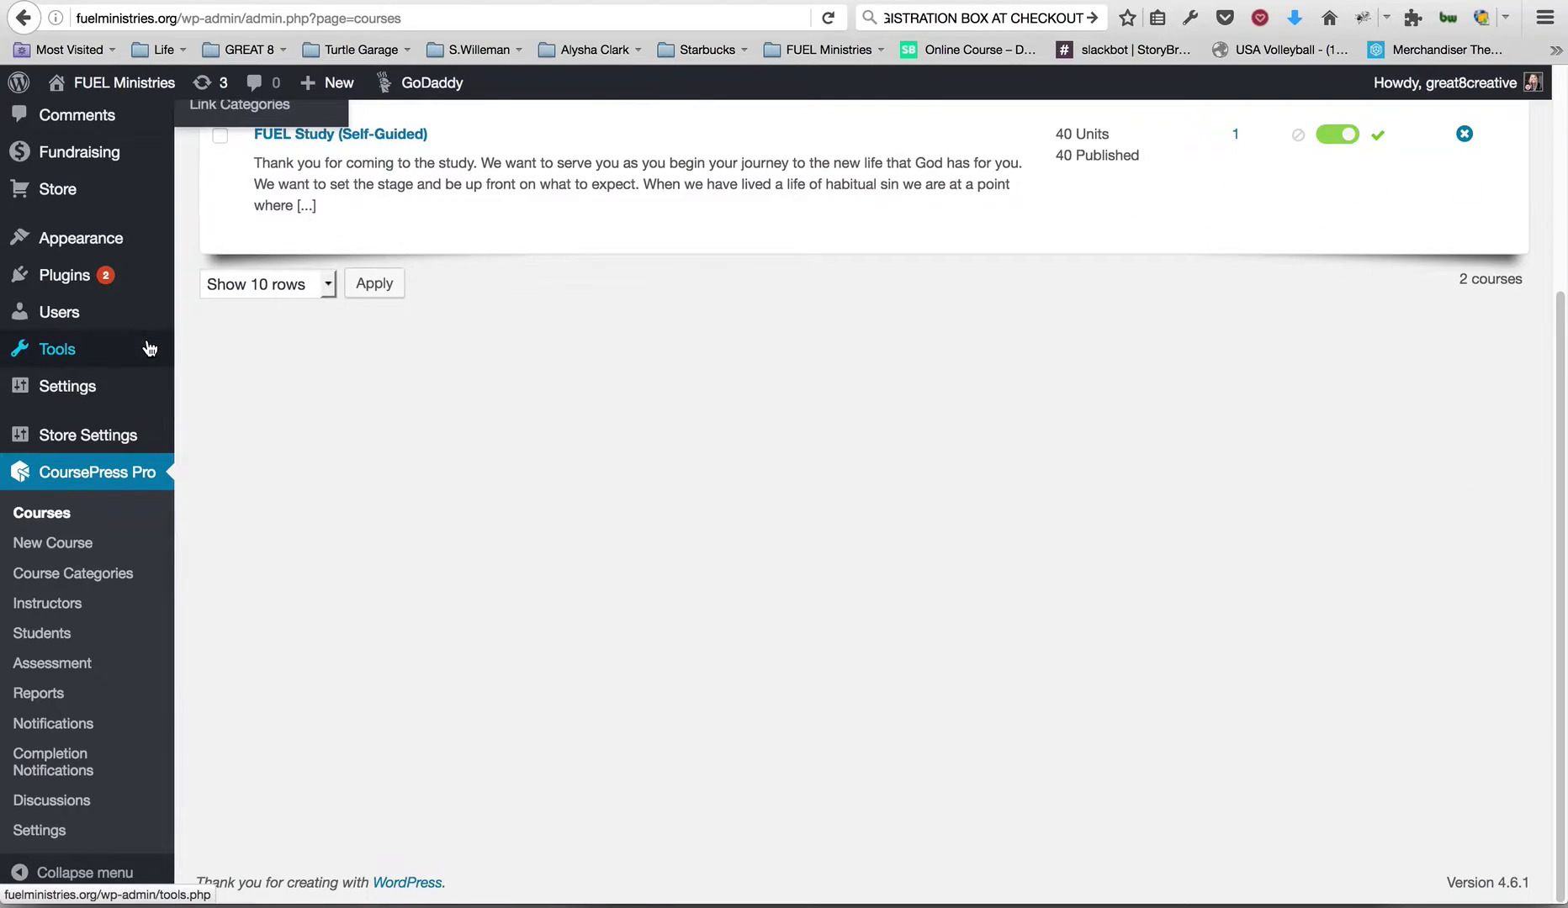
Step: Look over the site's user list and the blank form for adding a new user, returning to the list
mouse_move(48, 313)
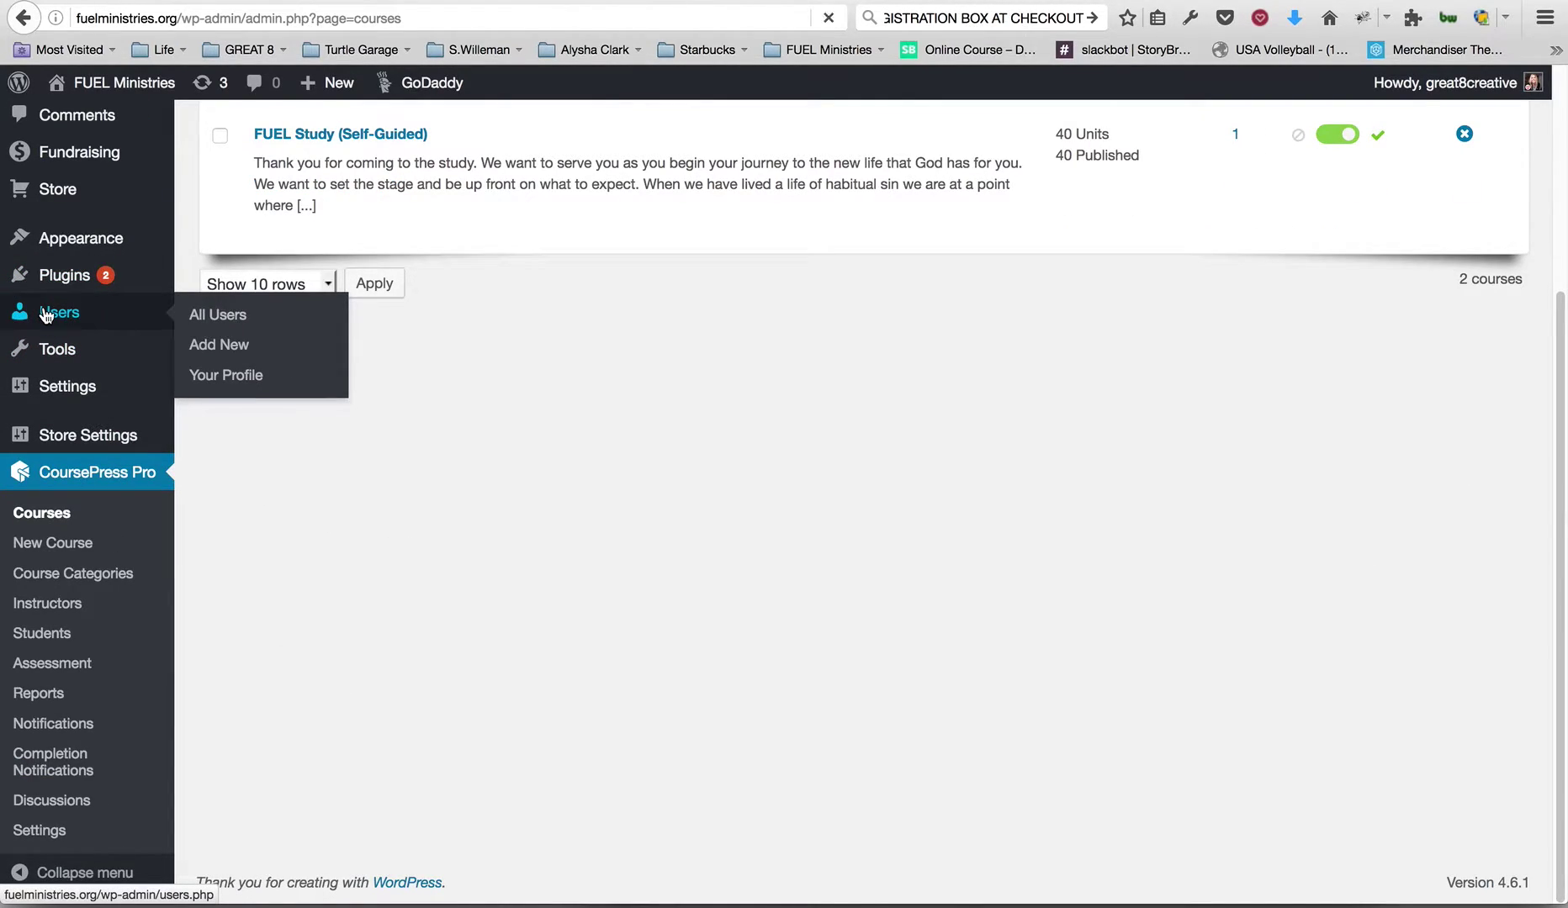
left_click(46, 316)
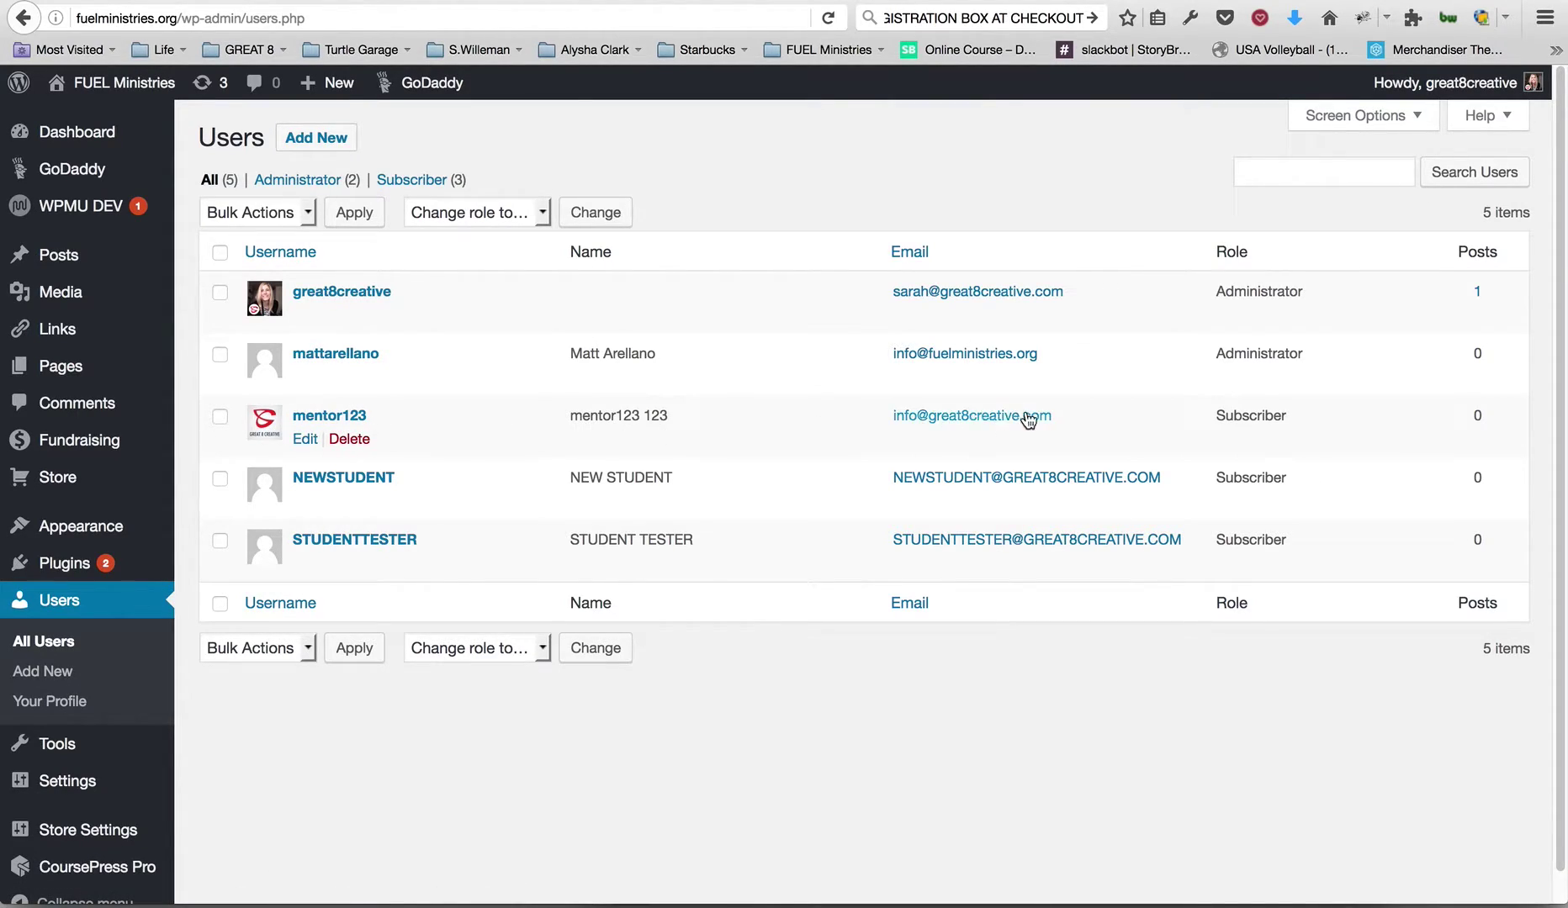
left_click(337, 147)
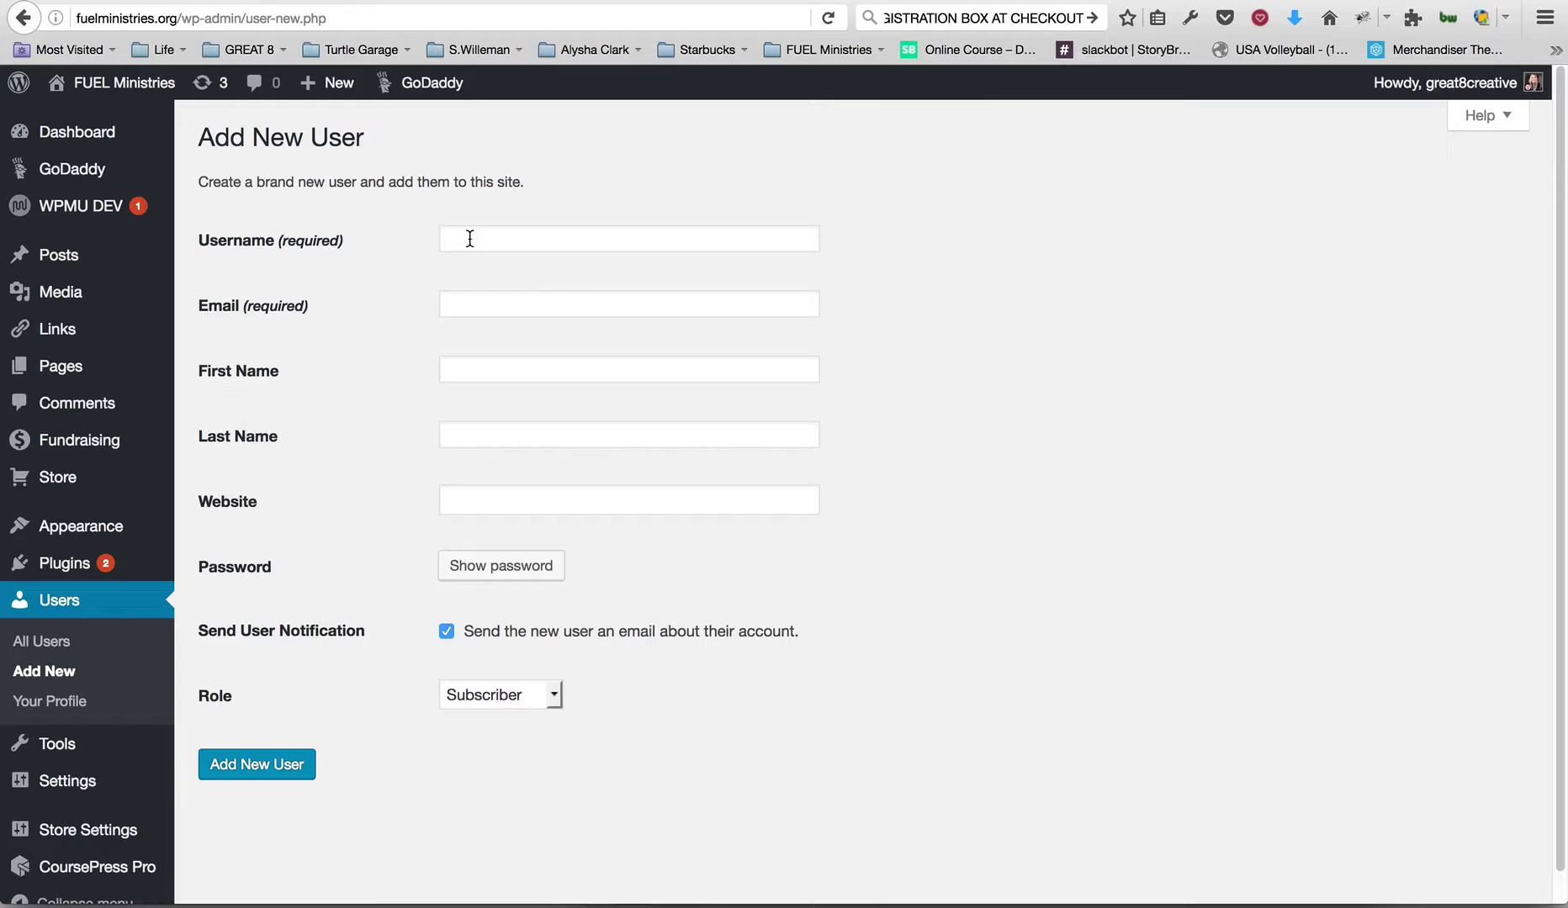
left_click(471, 239)
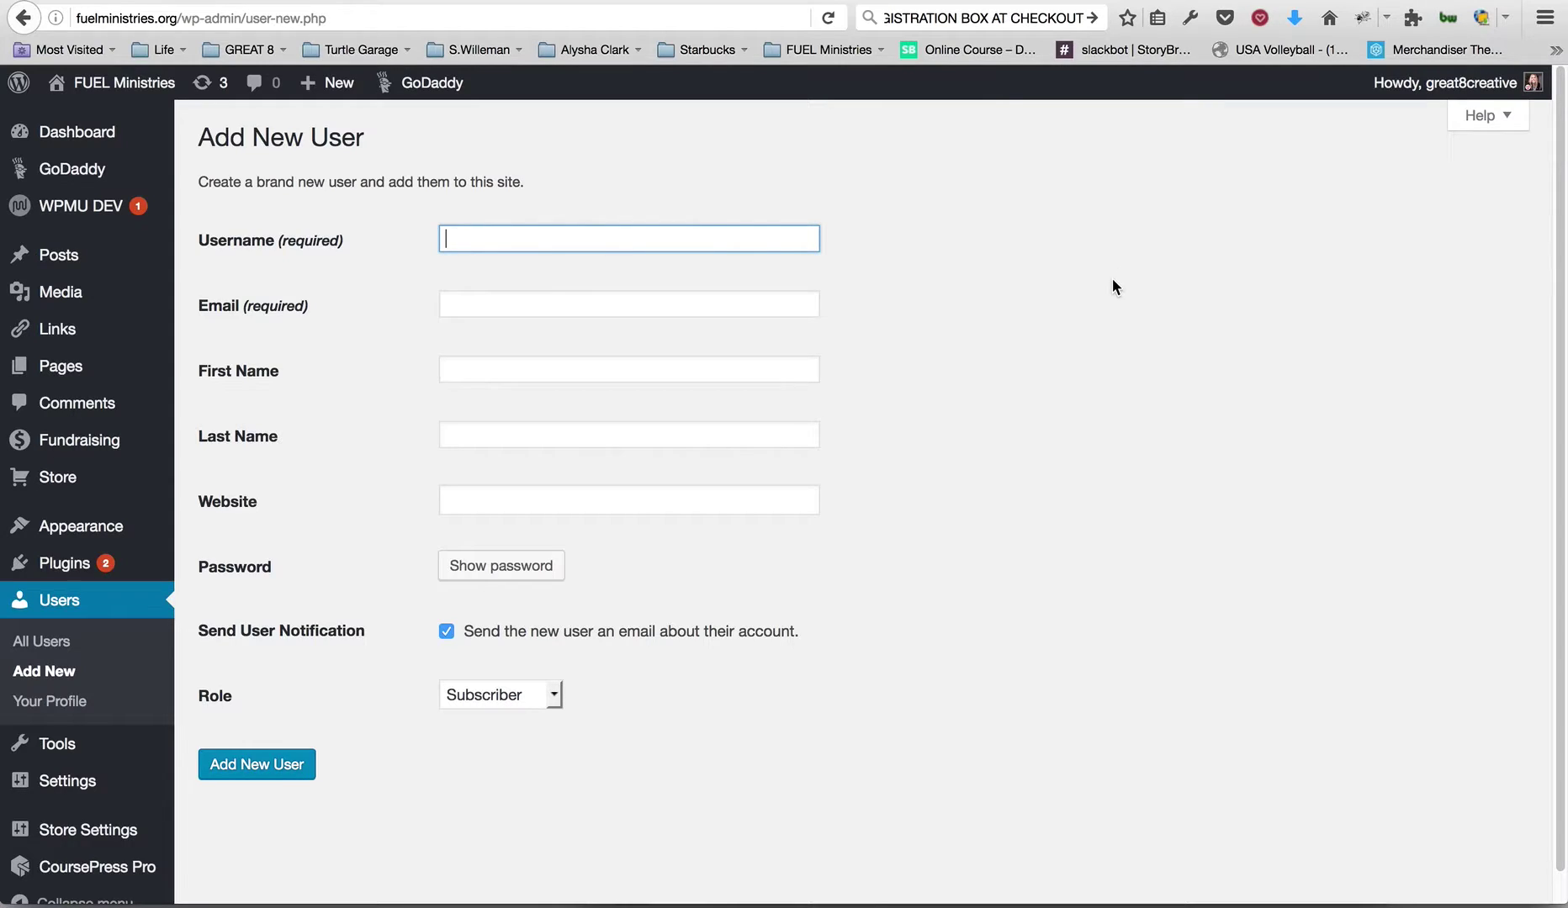
left_click(499, 305)
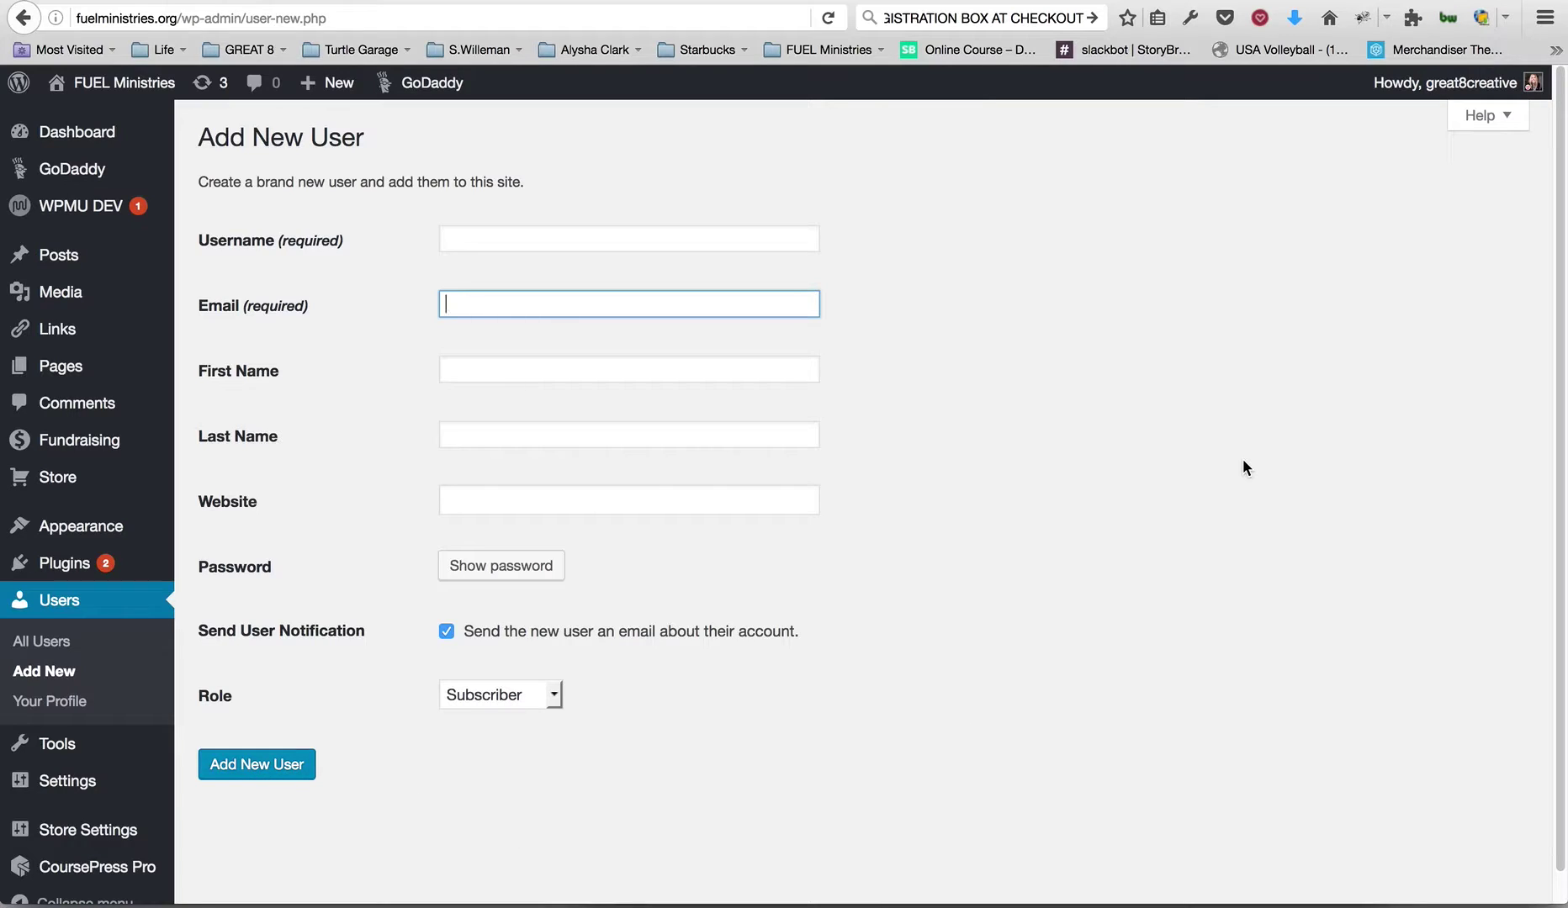
left_click(54, 646)
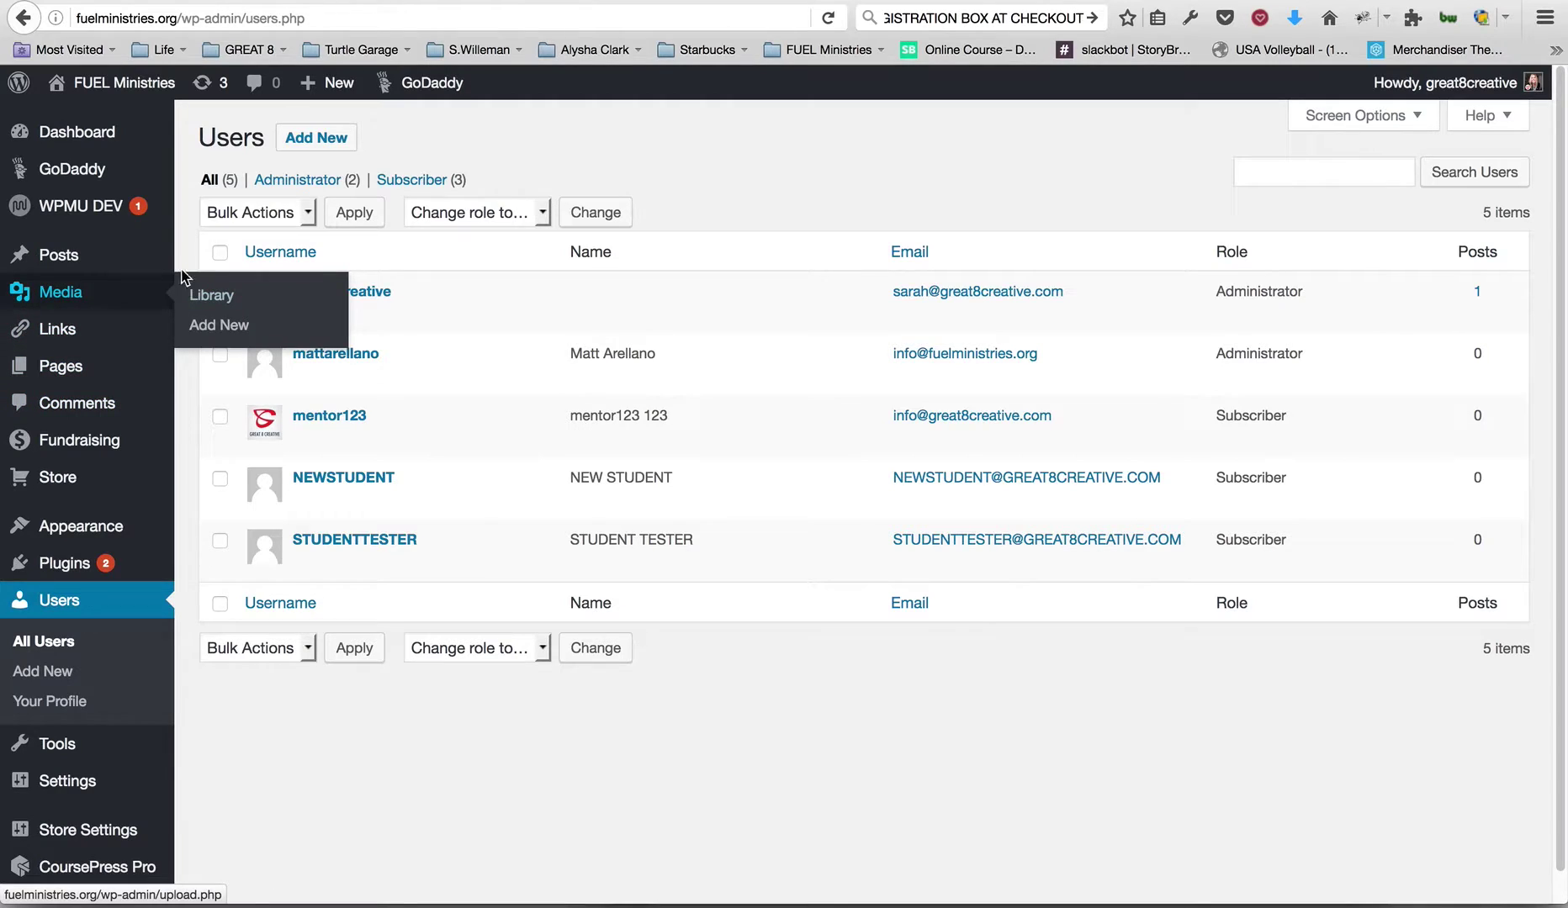
Step: Open the FUEL Study (Mentored) course for editing and expand its Step 3 - Instructors section
scroll(332, 742, "down", 1)
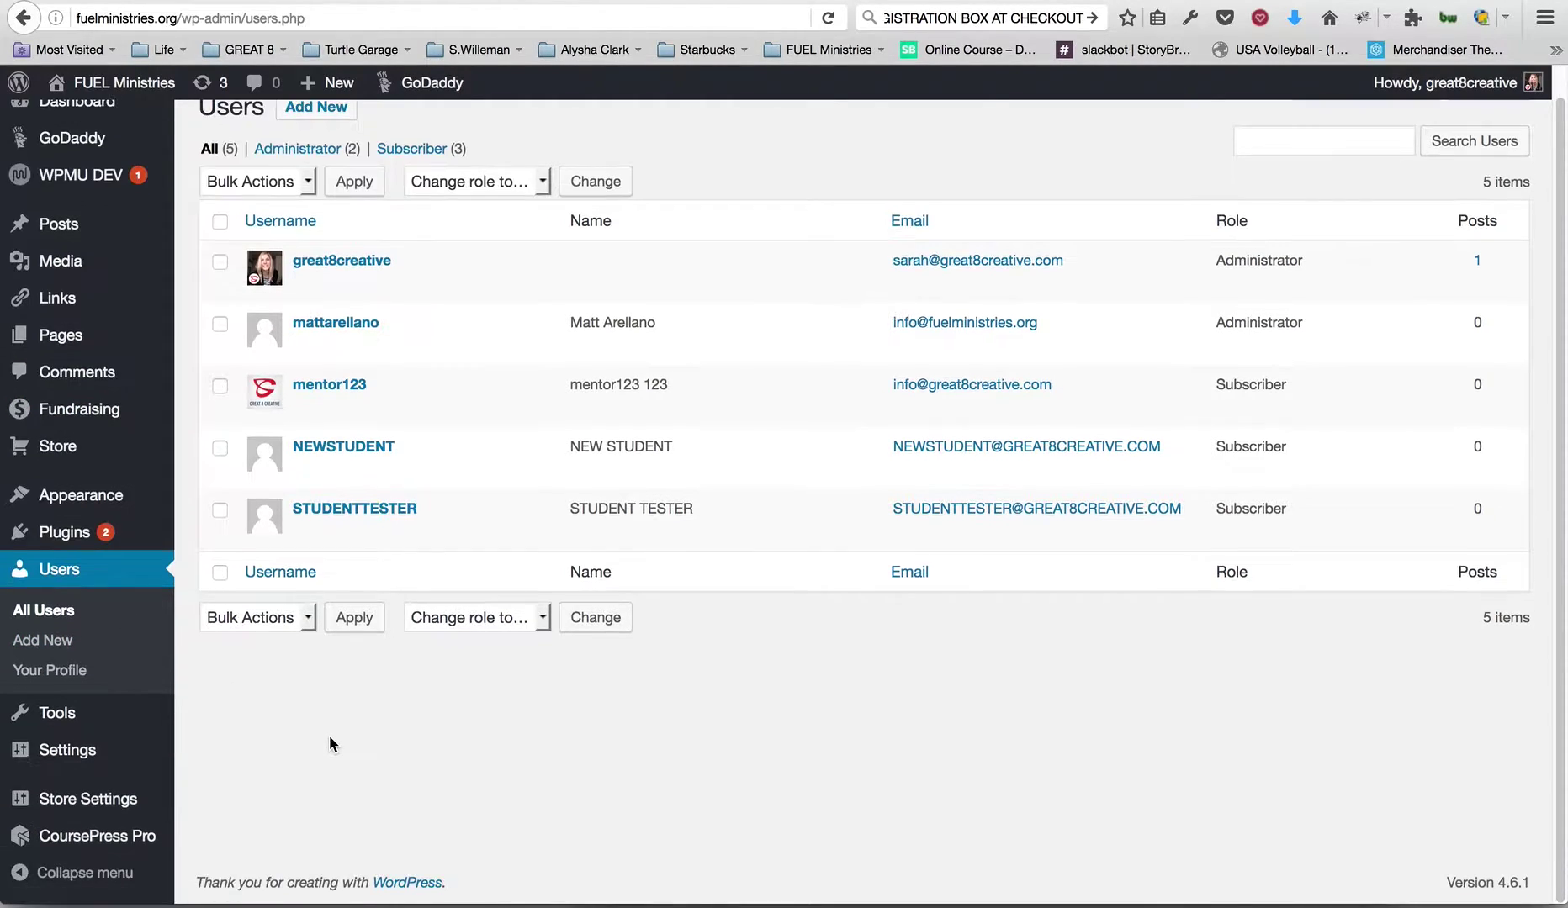
mouse_move(76, 837)
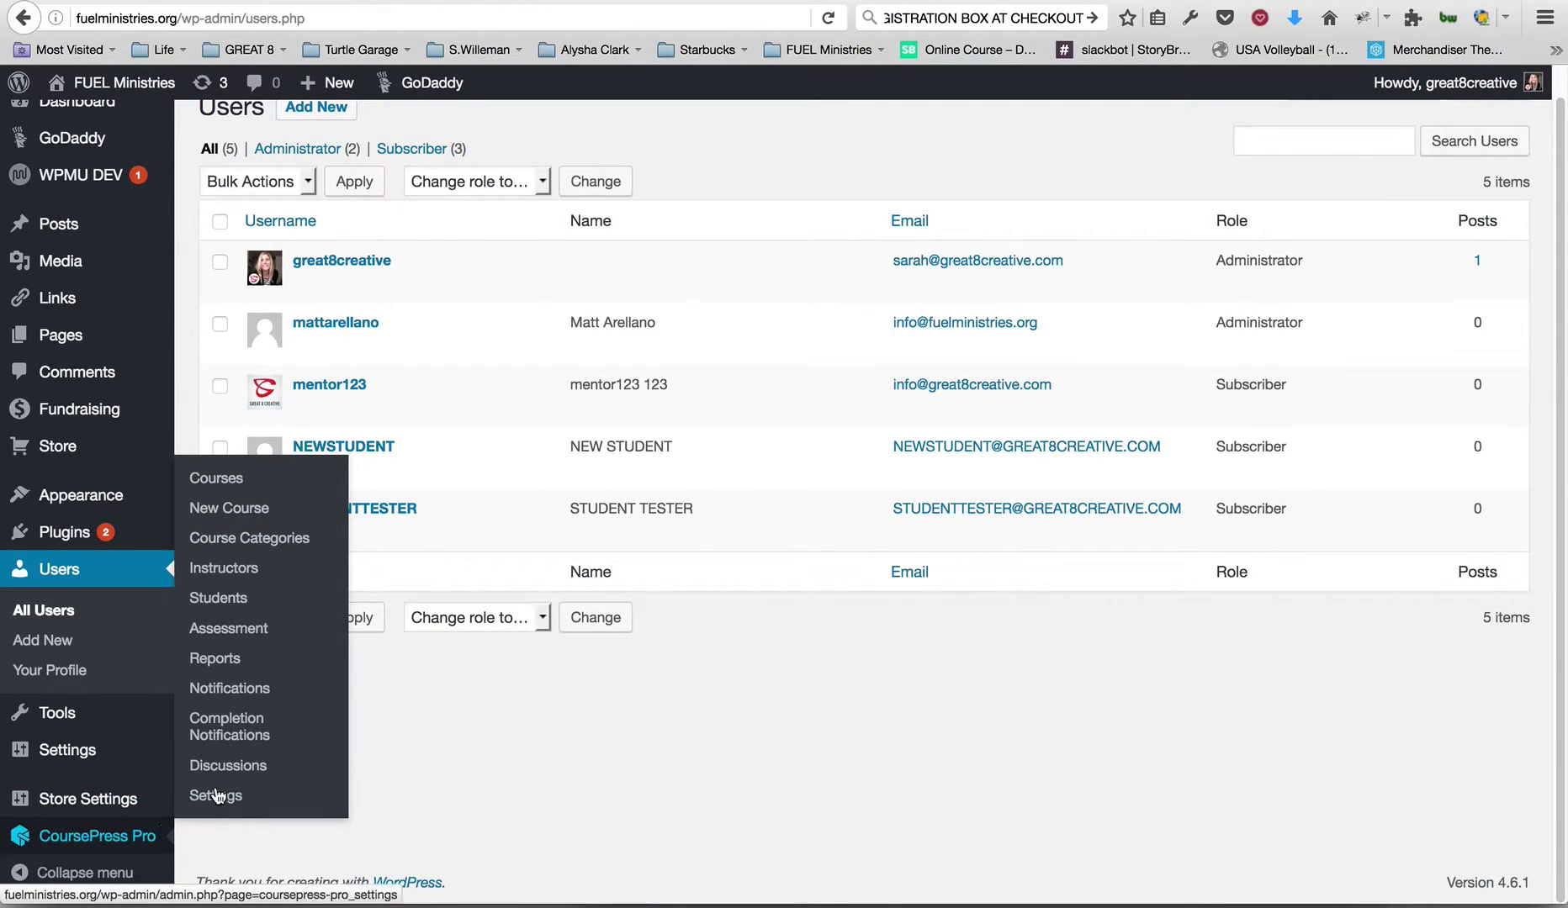
left_click(212, 481)
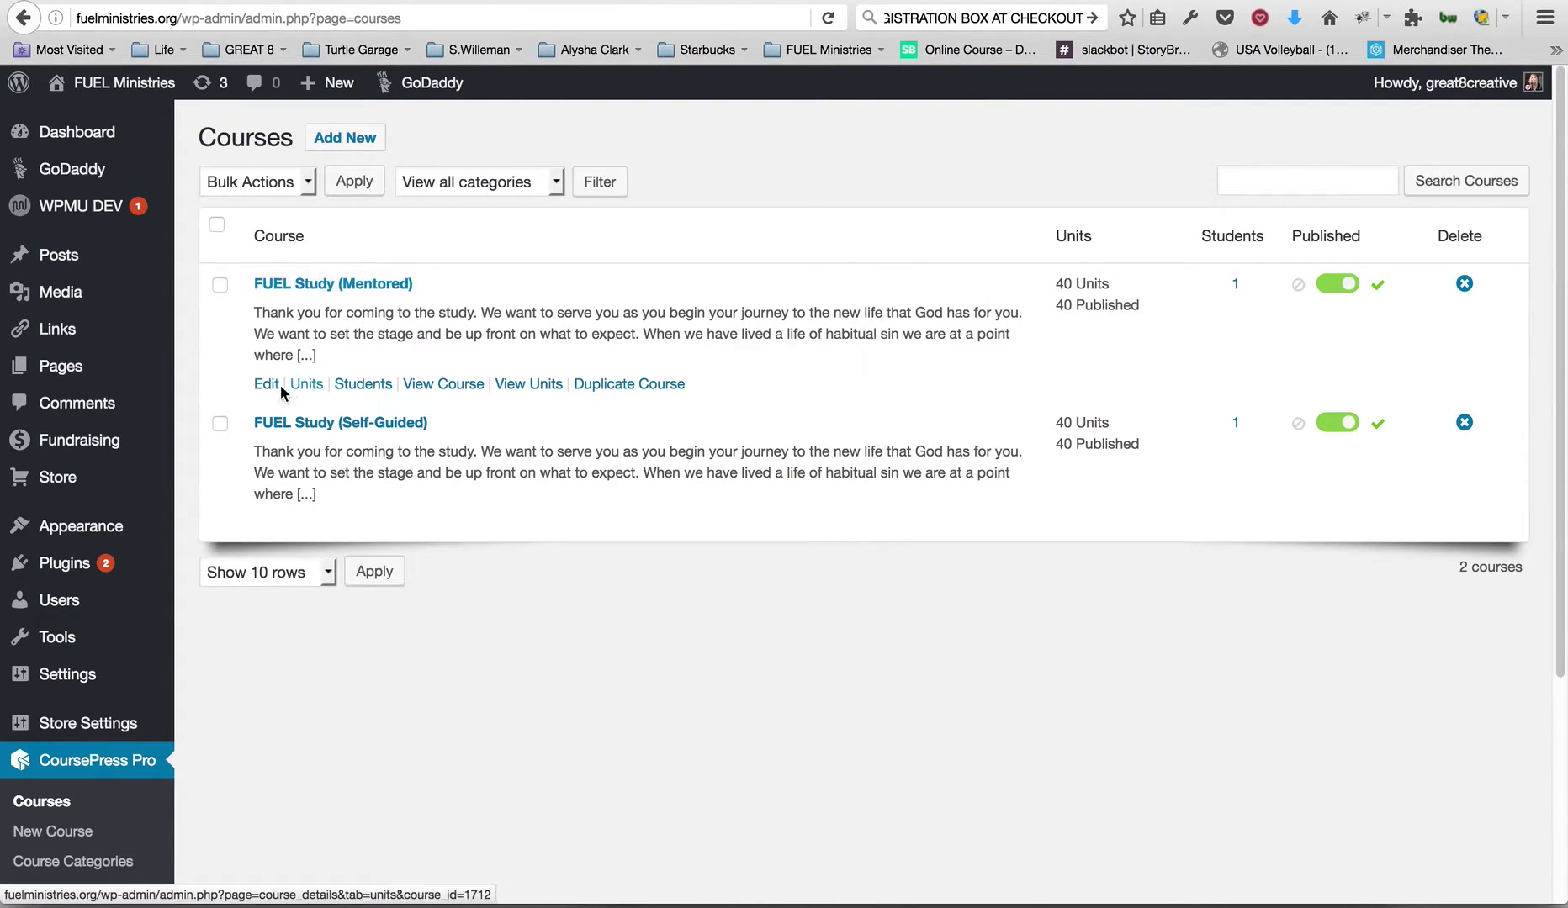
left_click(267, 383)
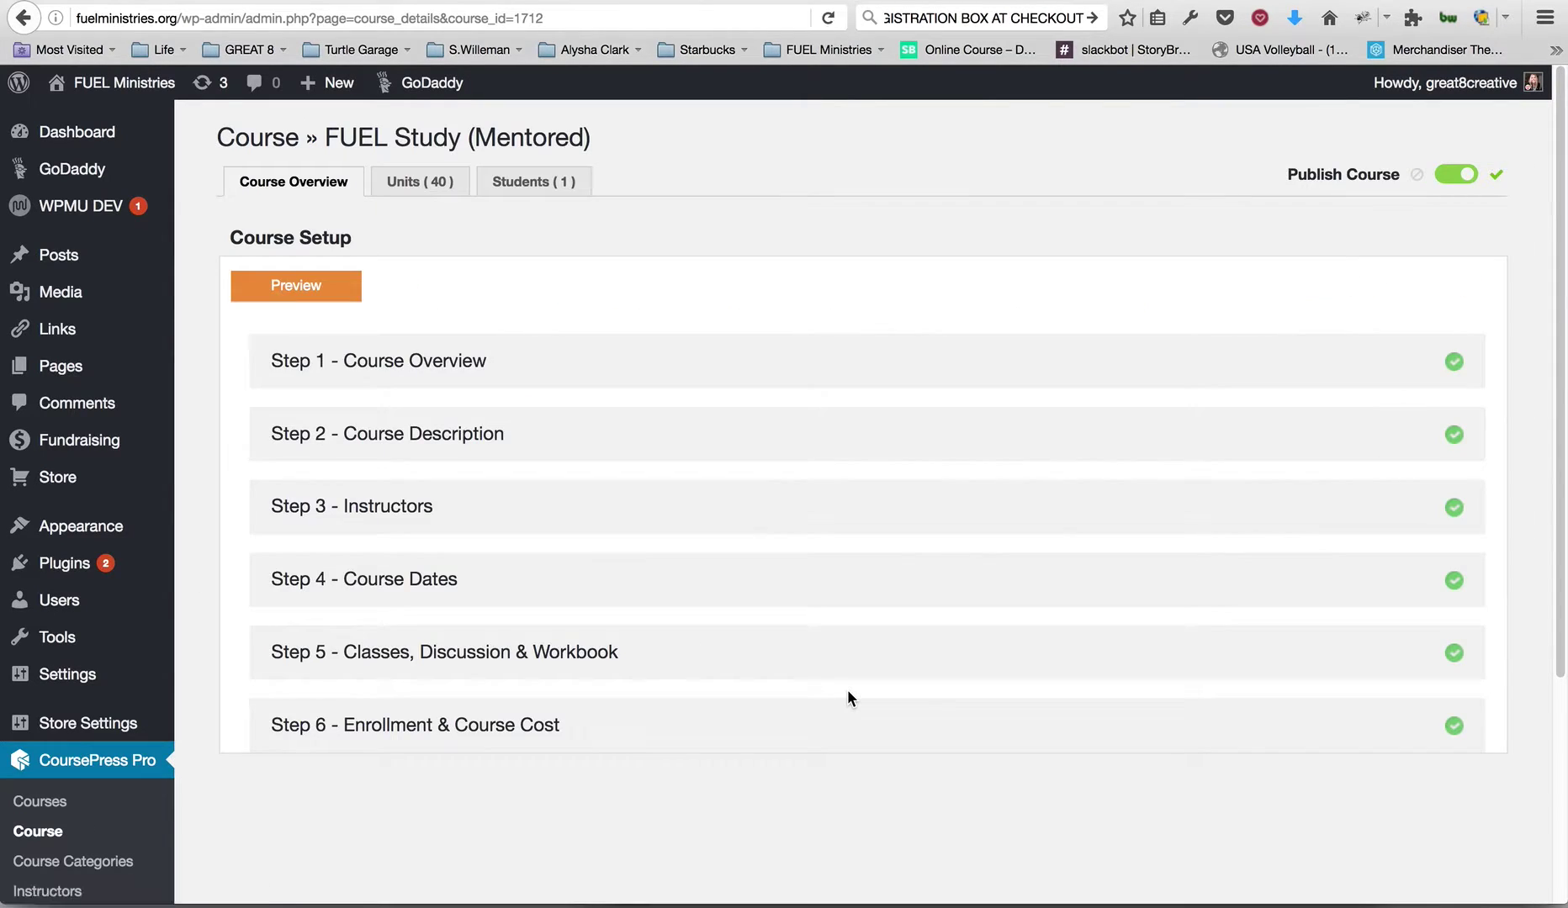
left_click(380, 507)
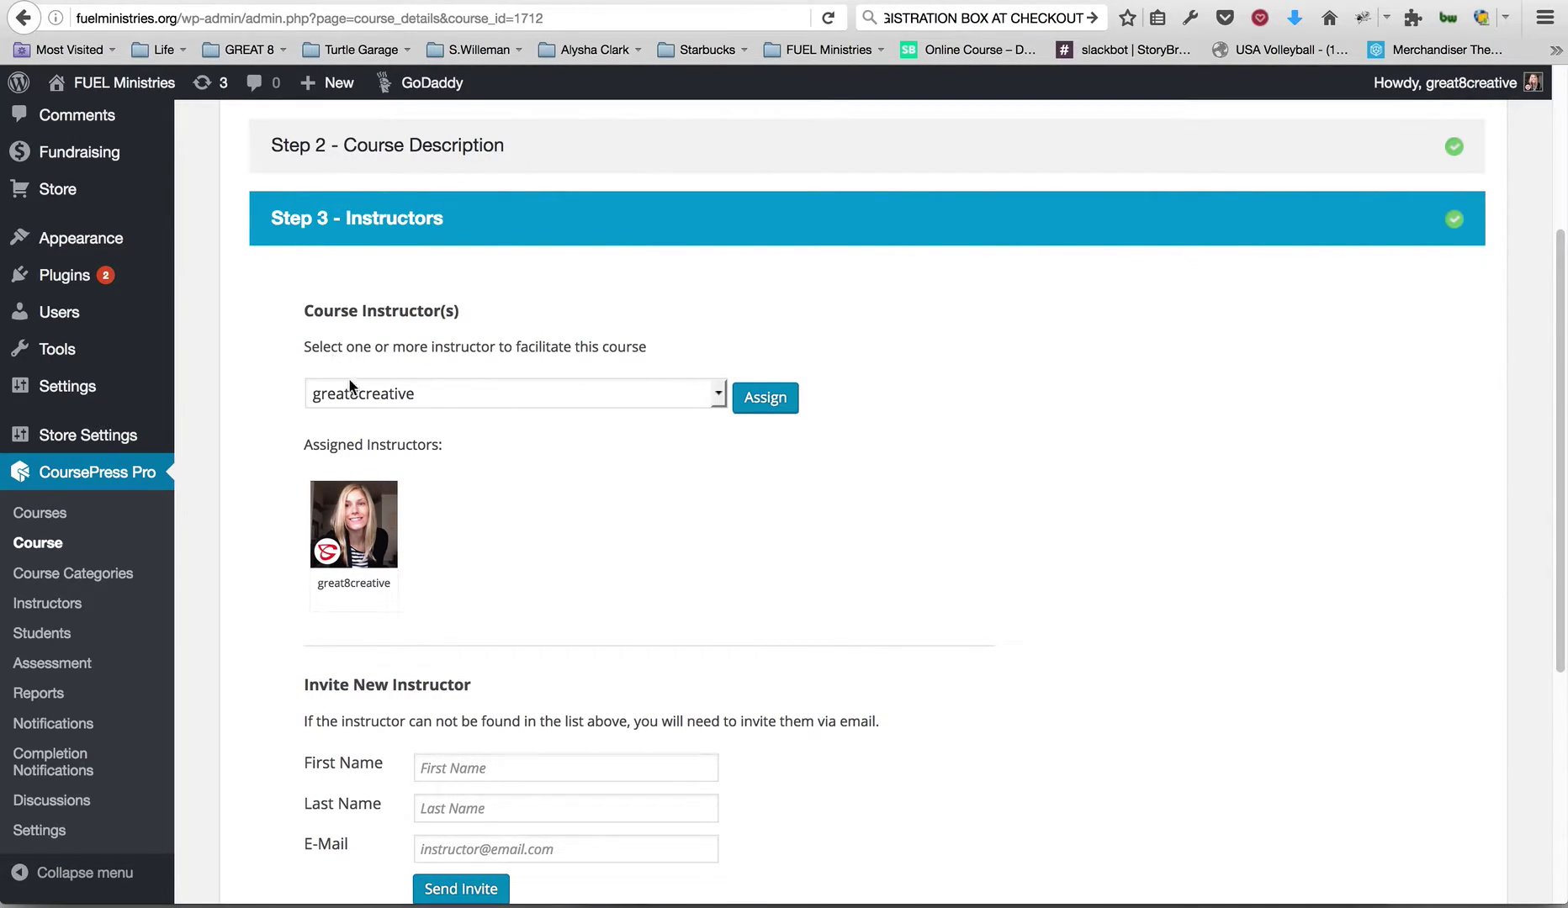
Step: Assign mentor123 123 as an instructor of the FUEL Study (Mentored) course and update the section
left_click(456, 392)
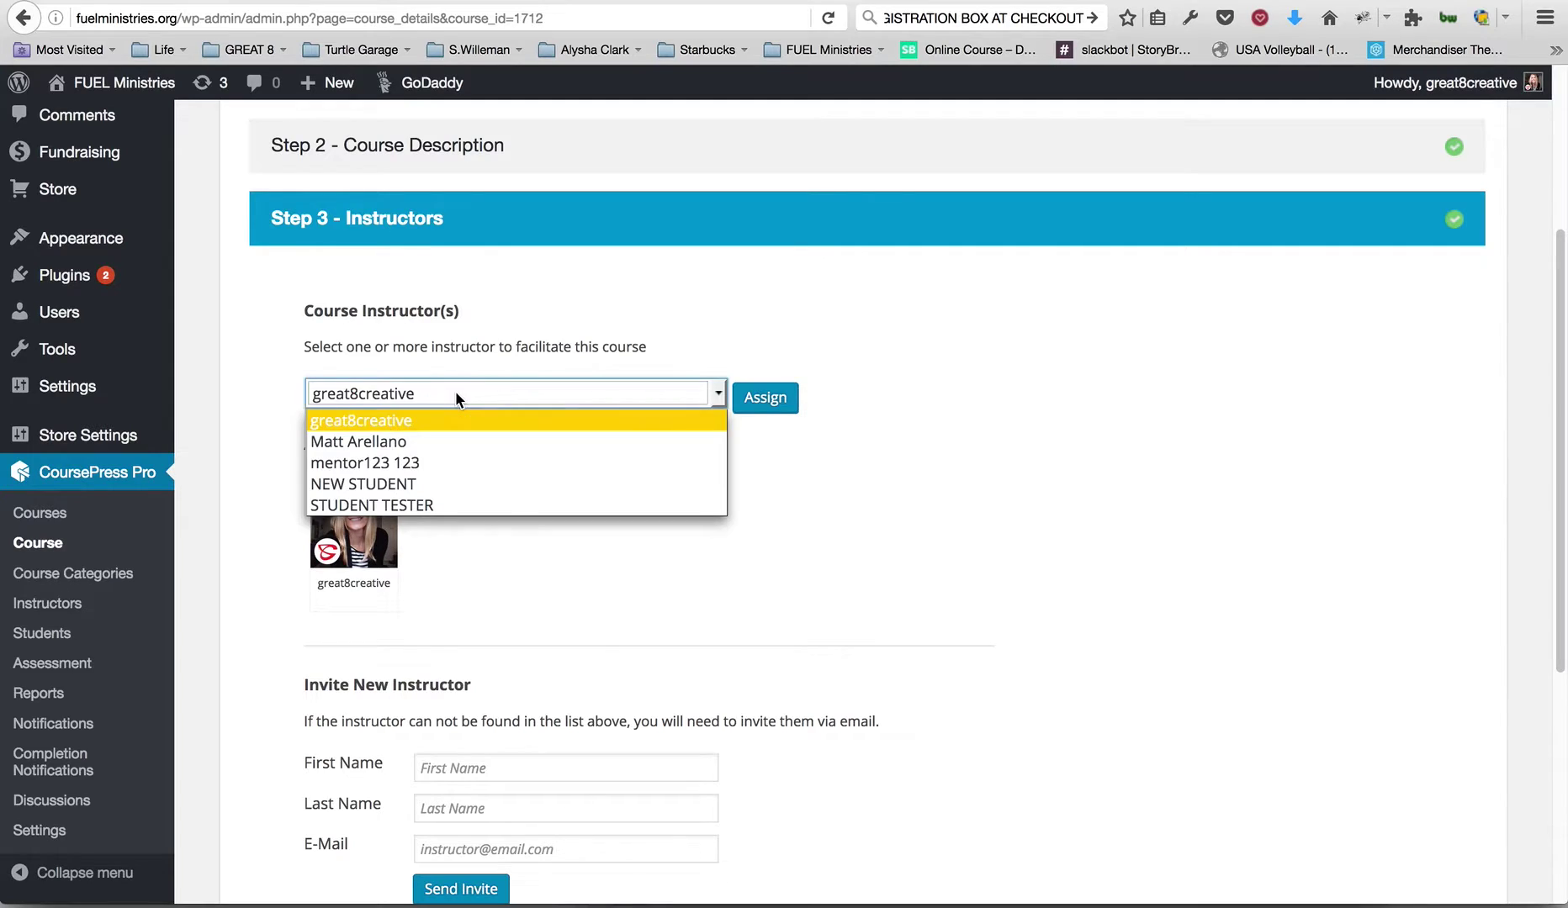
left_click(330, 469)
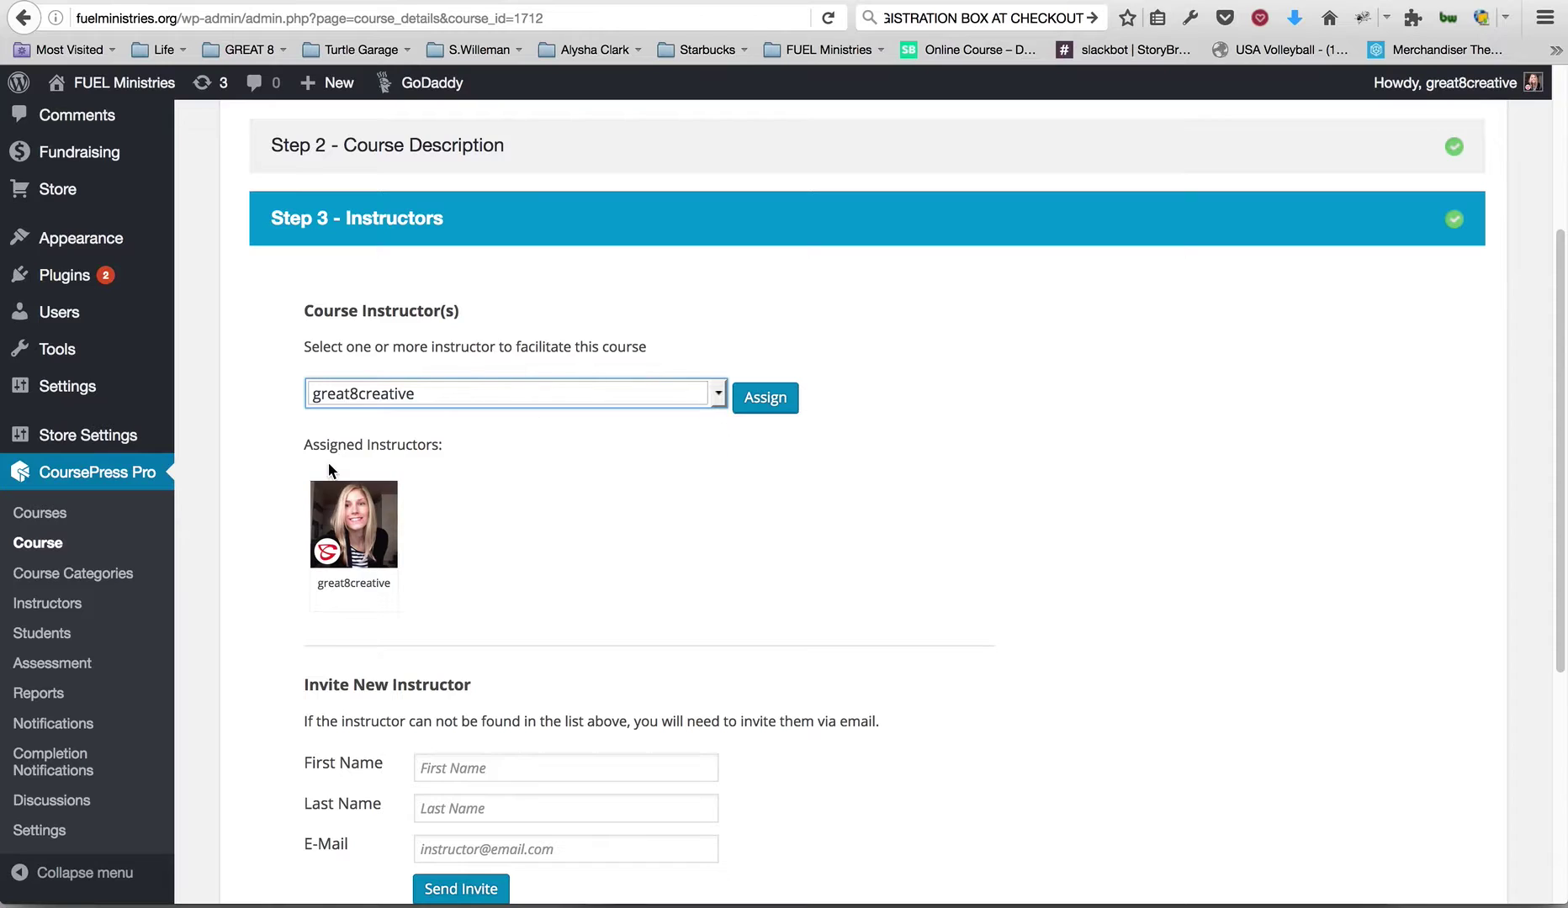
left_click(770, 402)
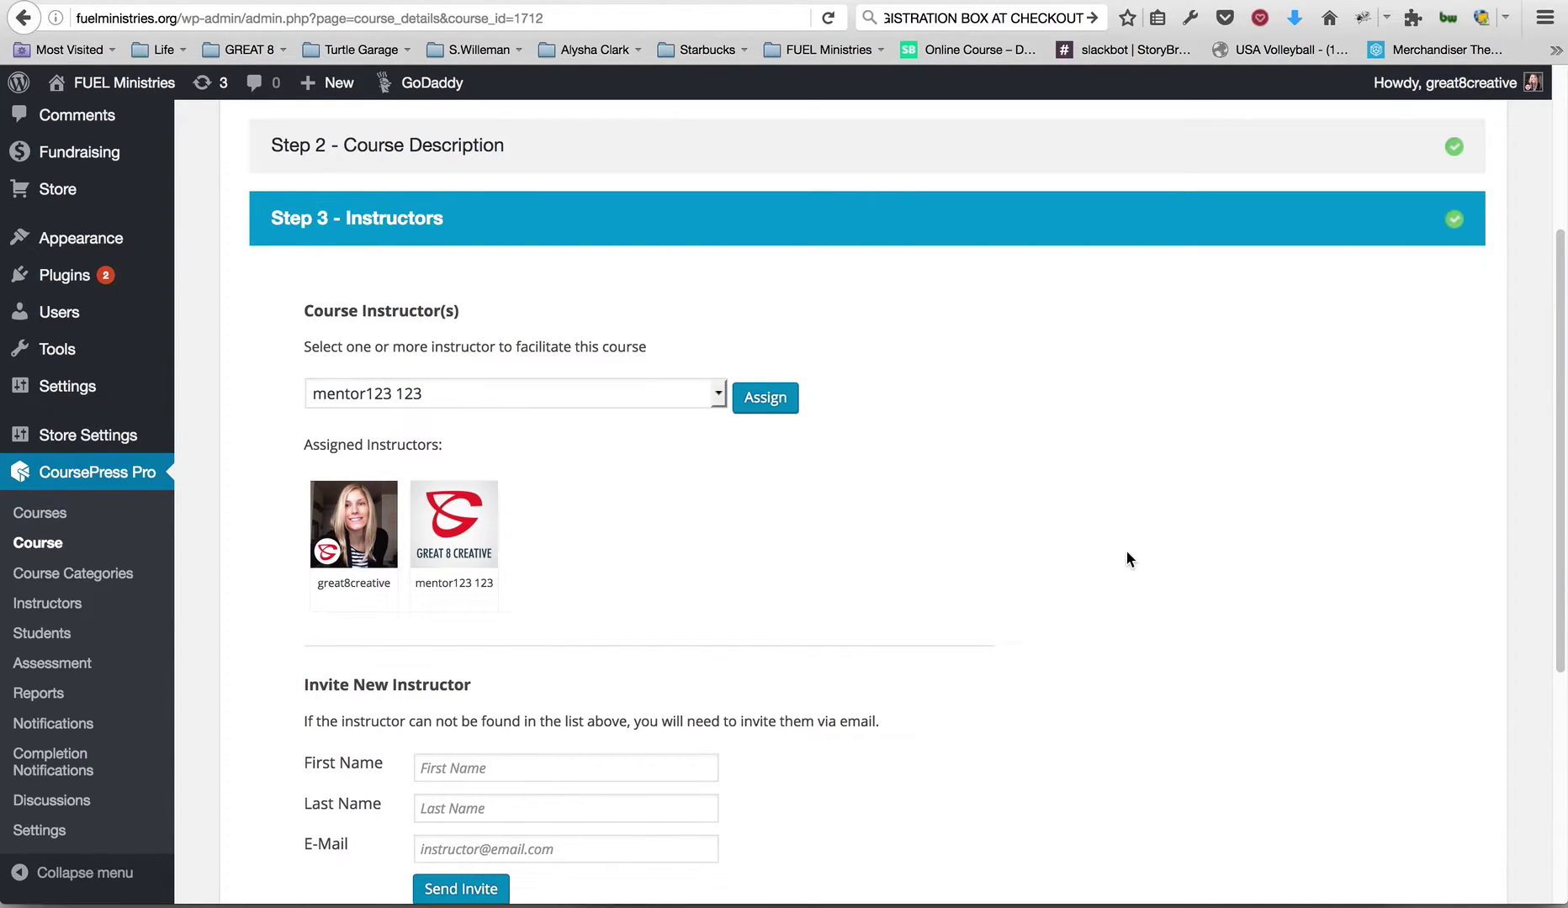
scroll(1135, 463, "down", 4)
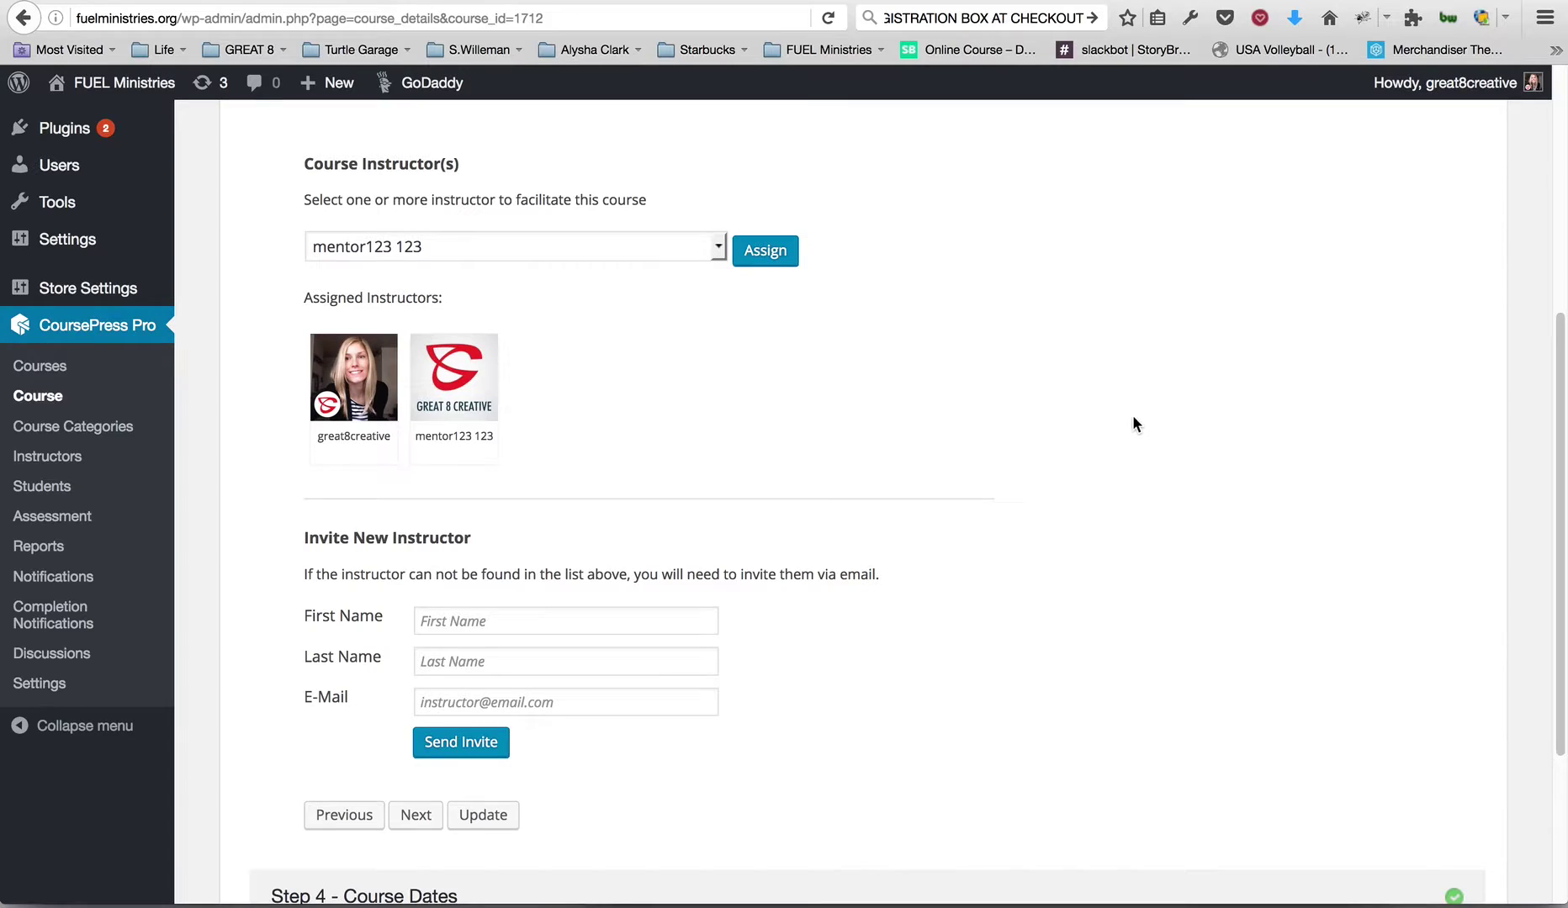
scroll(1133, 413, "down", 1)
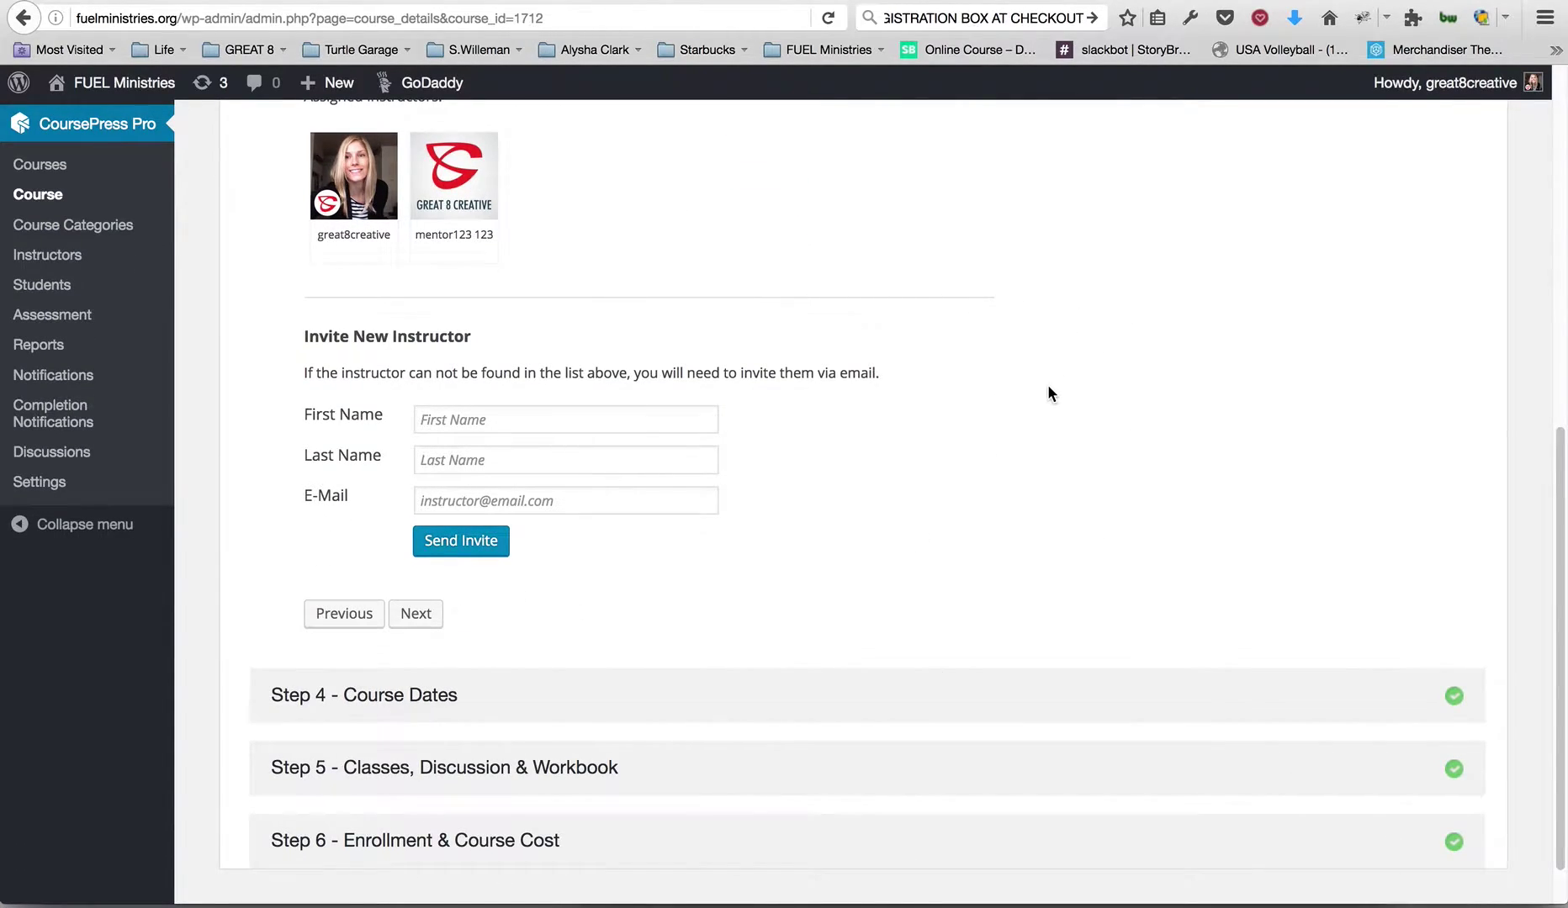
scroll(1047, 384, "down", 1)
scroll(1048, 392, "up", 7)
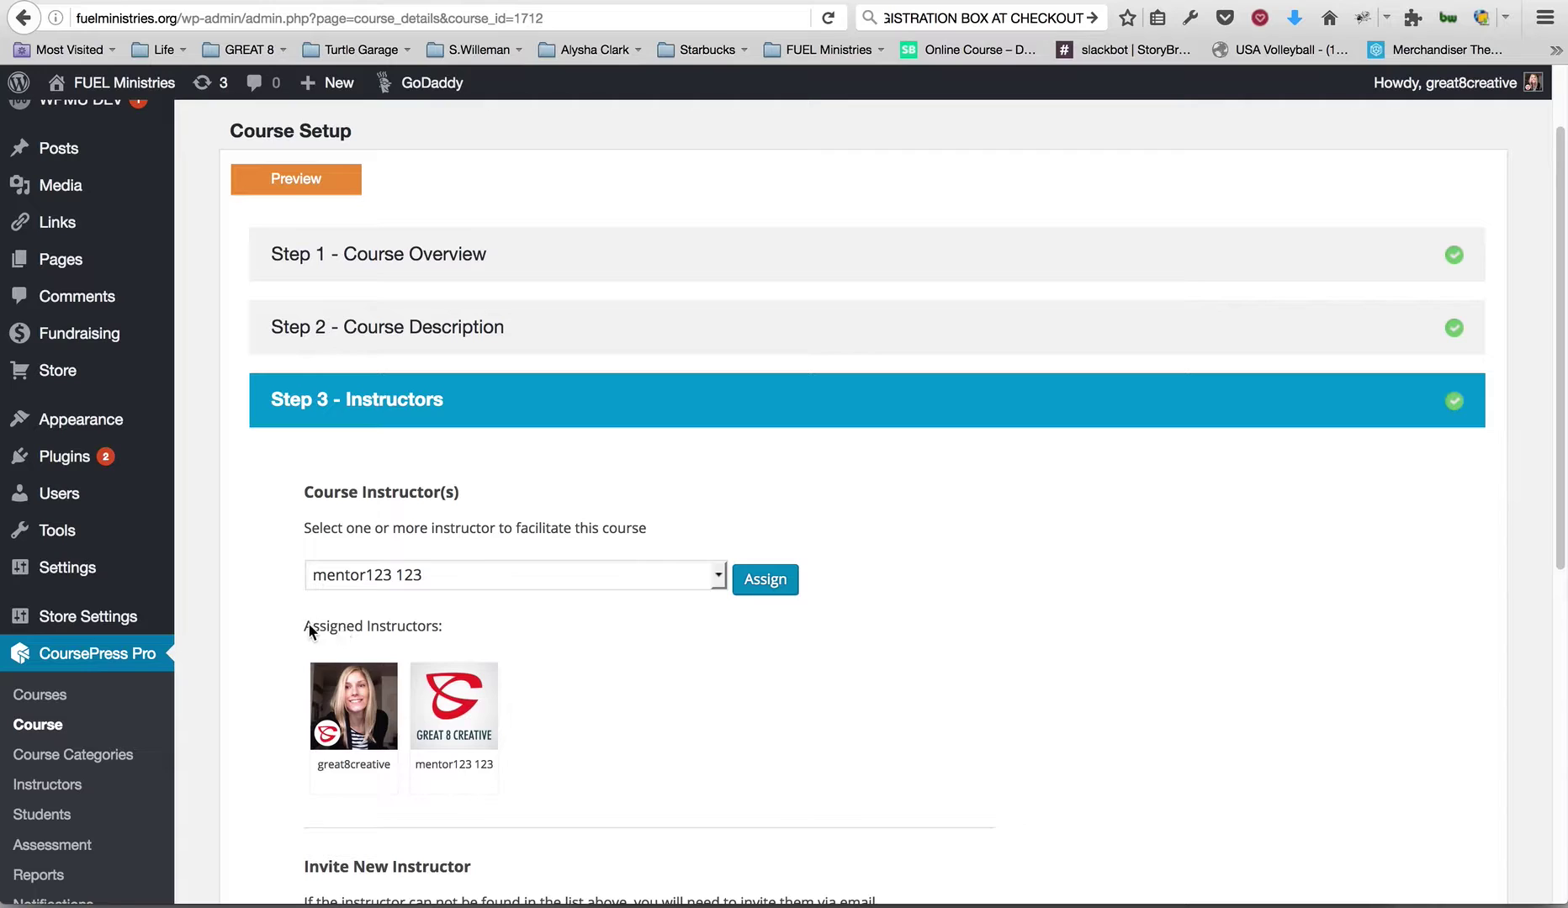
mouse_move(351, 680)
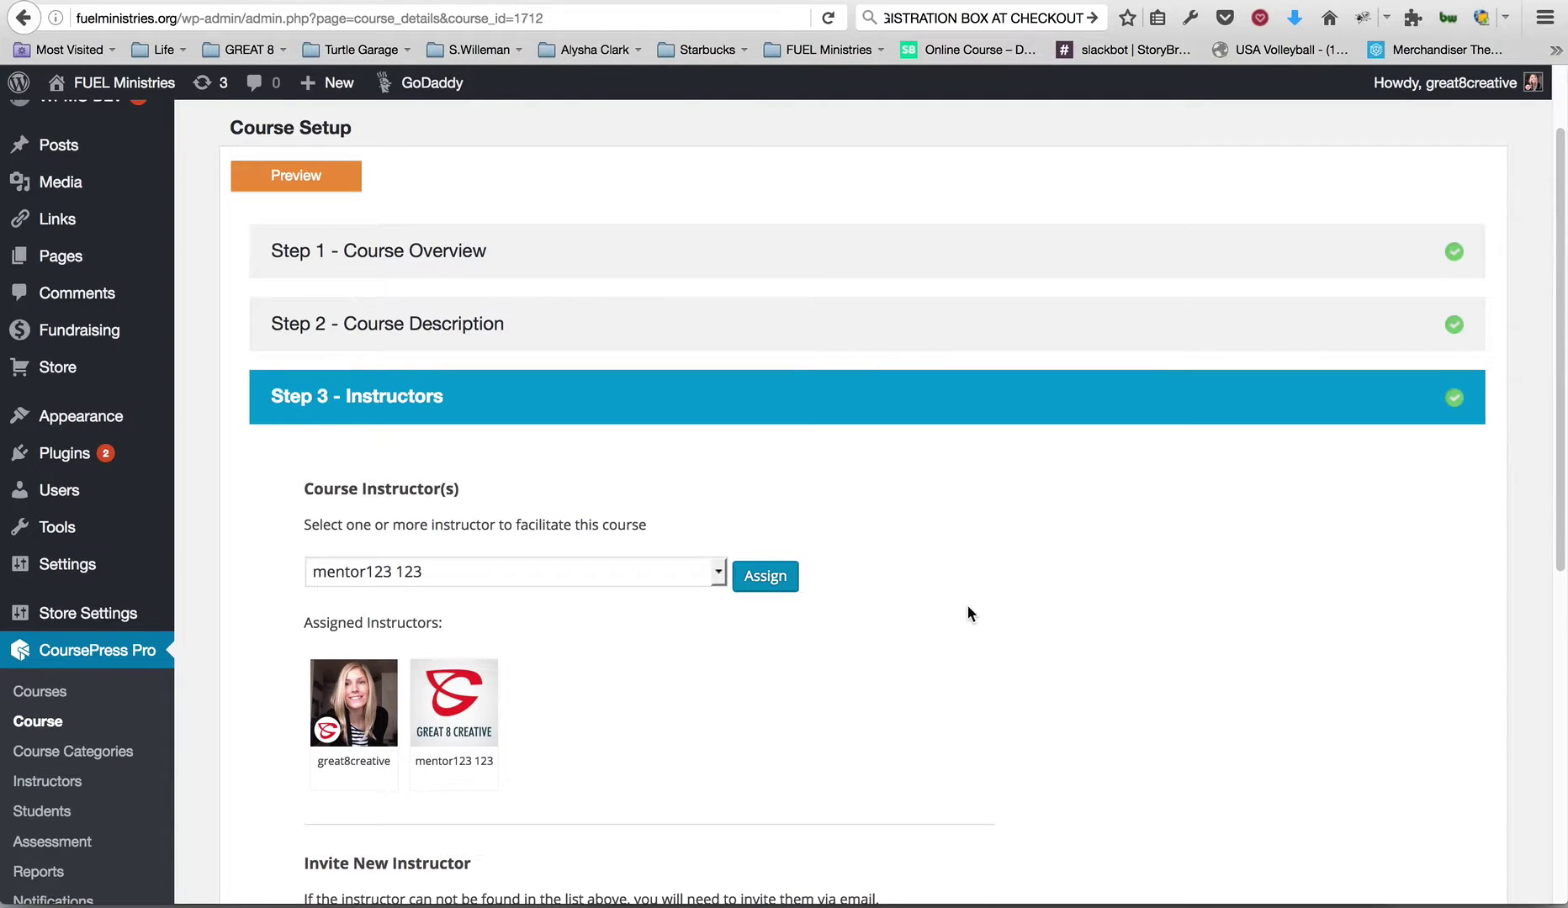
Step: Open the CoursePress Pro student list and look through the registered students
scroll(515, 562, "down", 3)
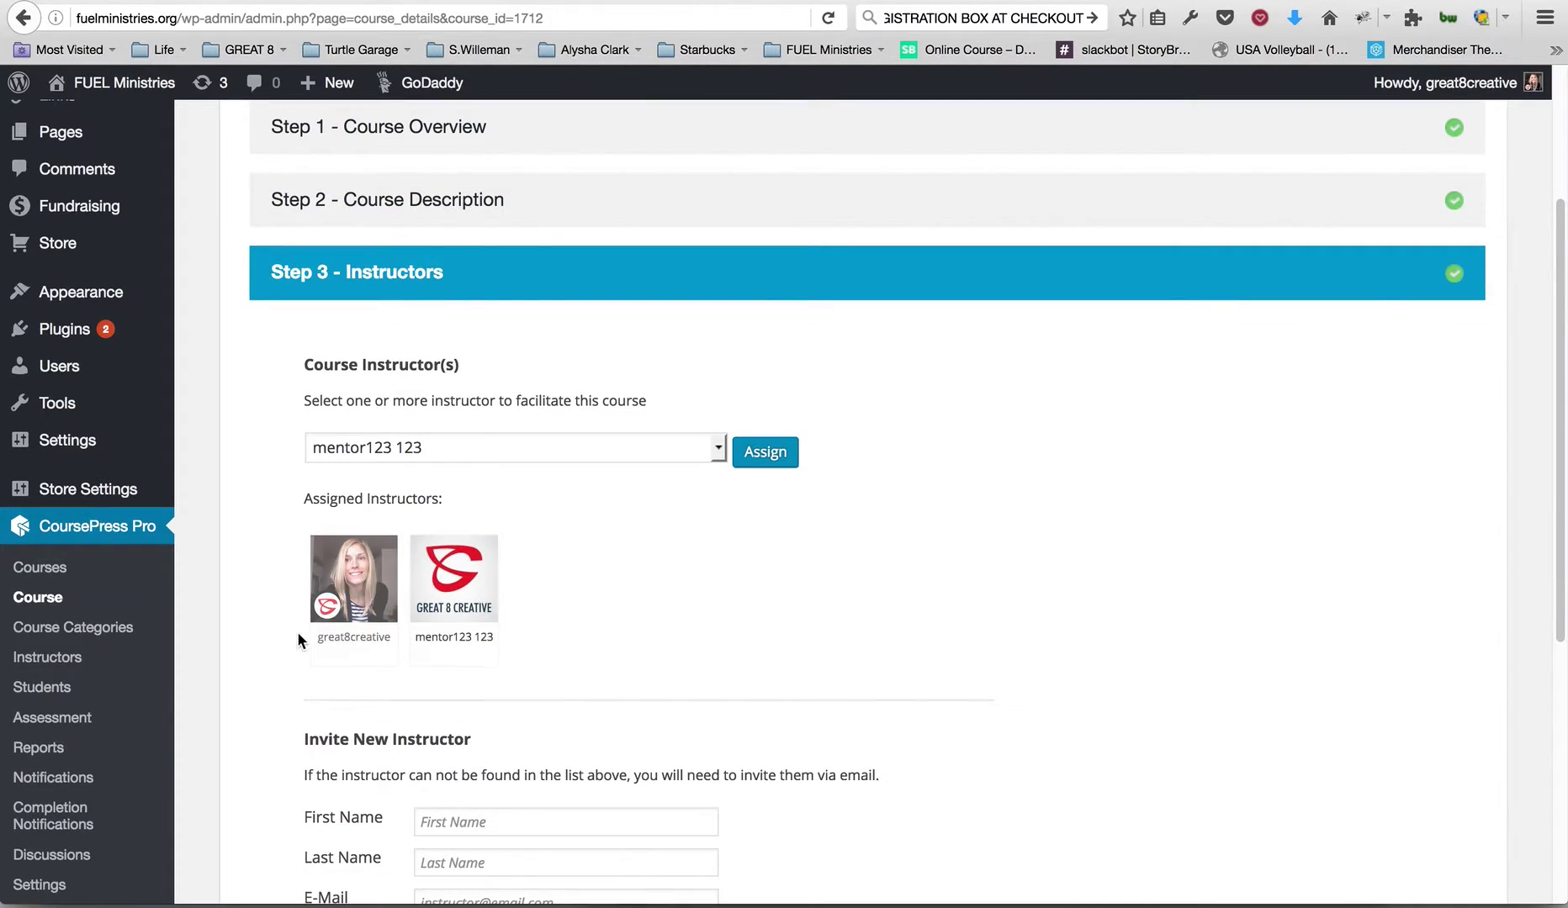
scroll(253, 618, "down", 4)
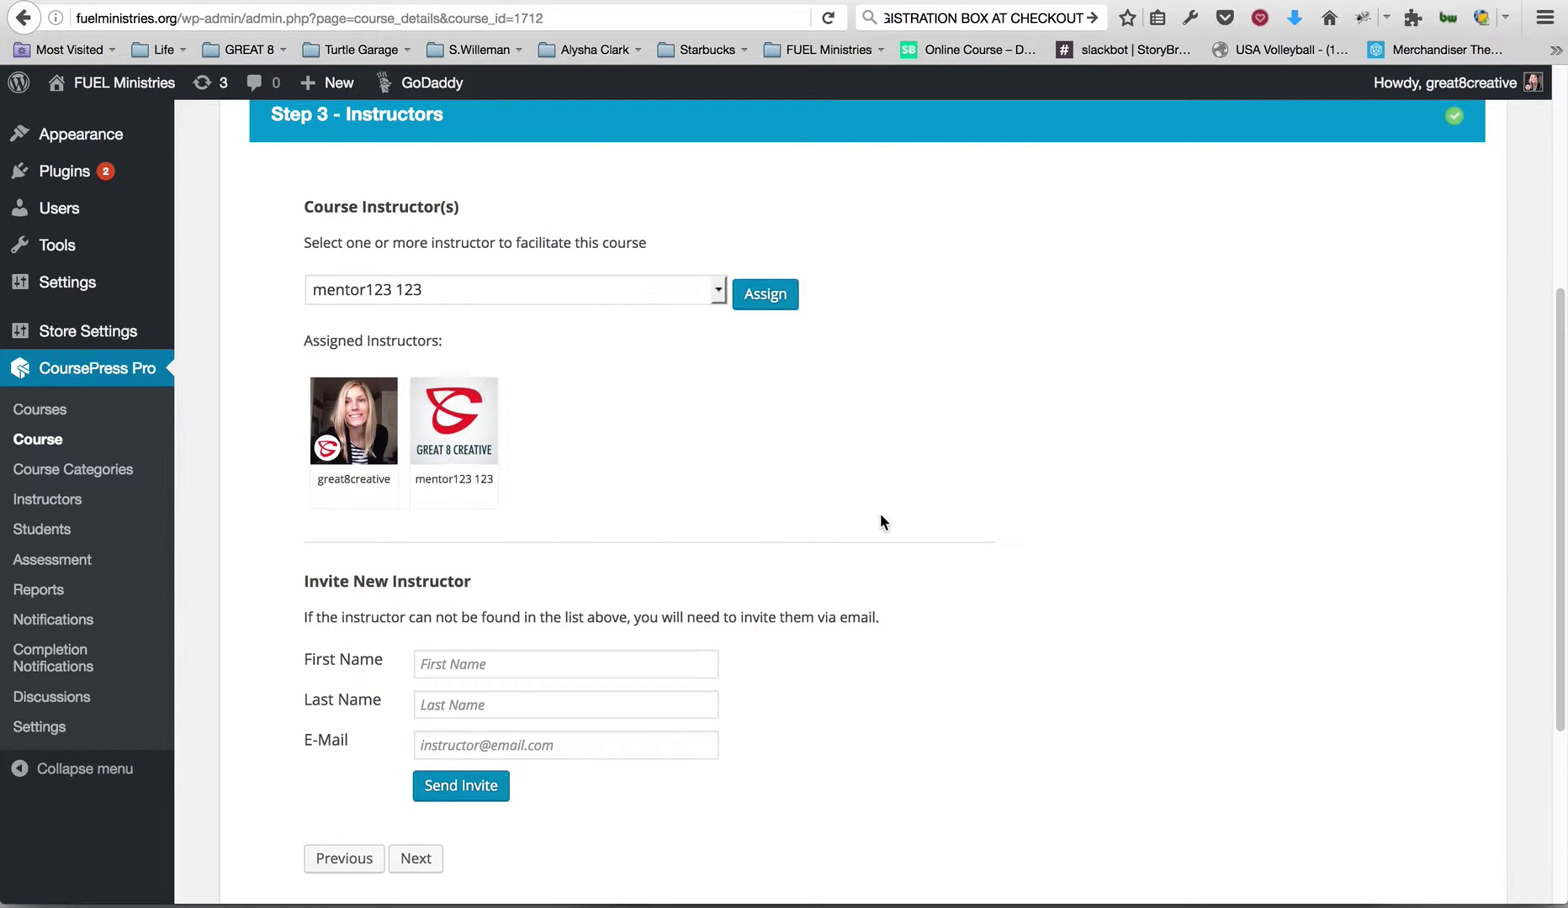
left_click(38, 532)
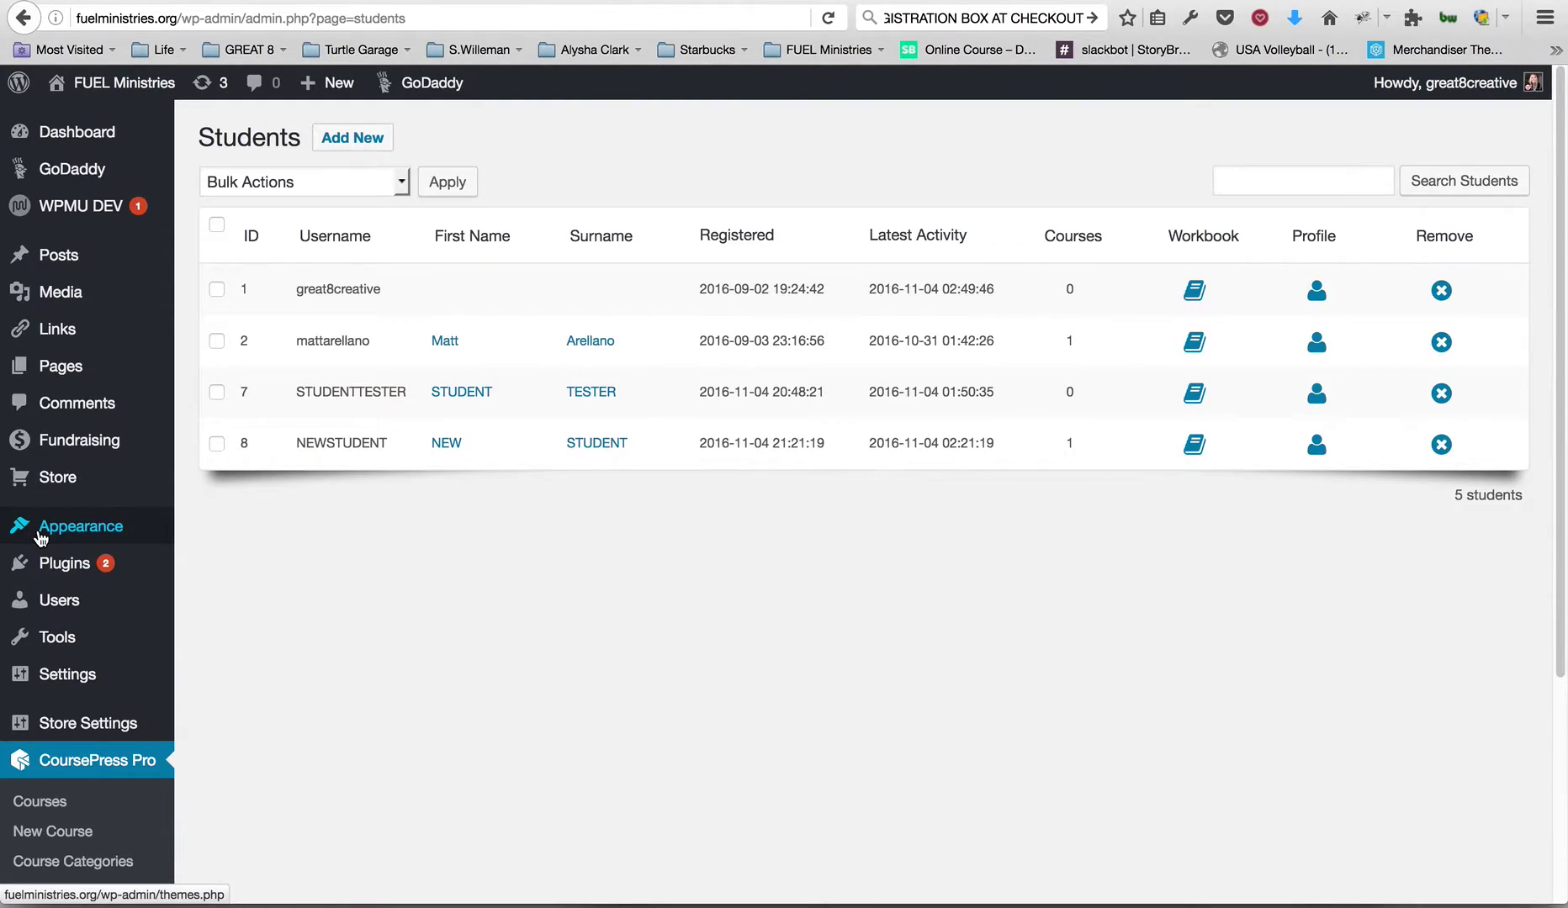
scroll(349, 652, "down", 5)
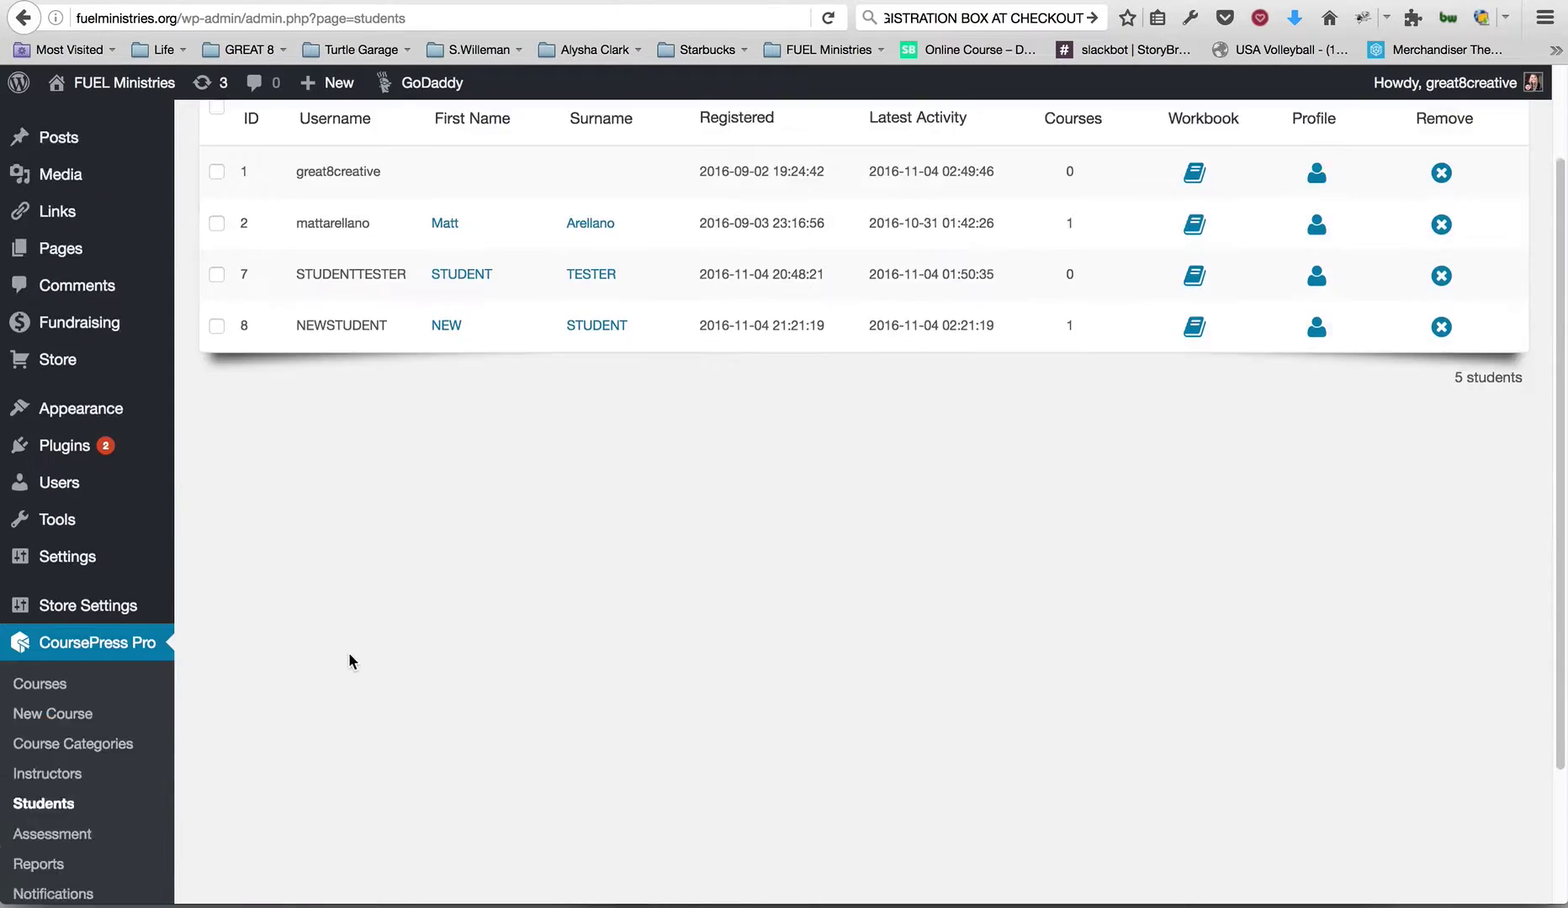
scroll(646, 471, "up", 5)
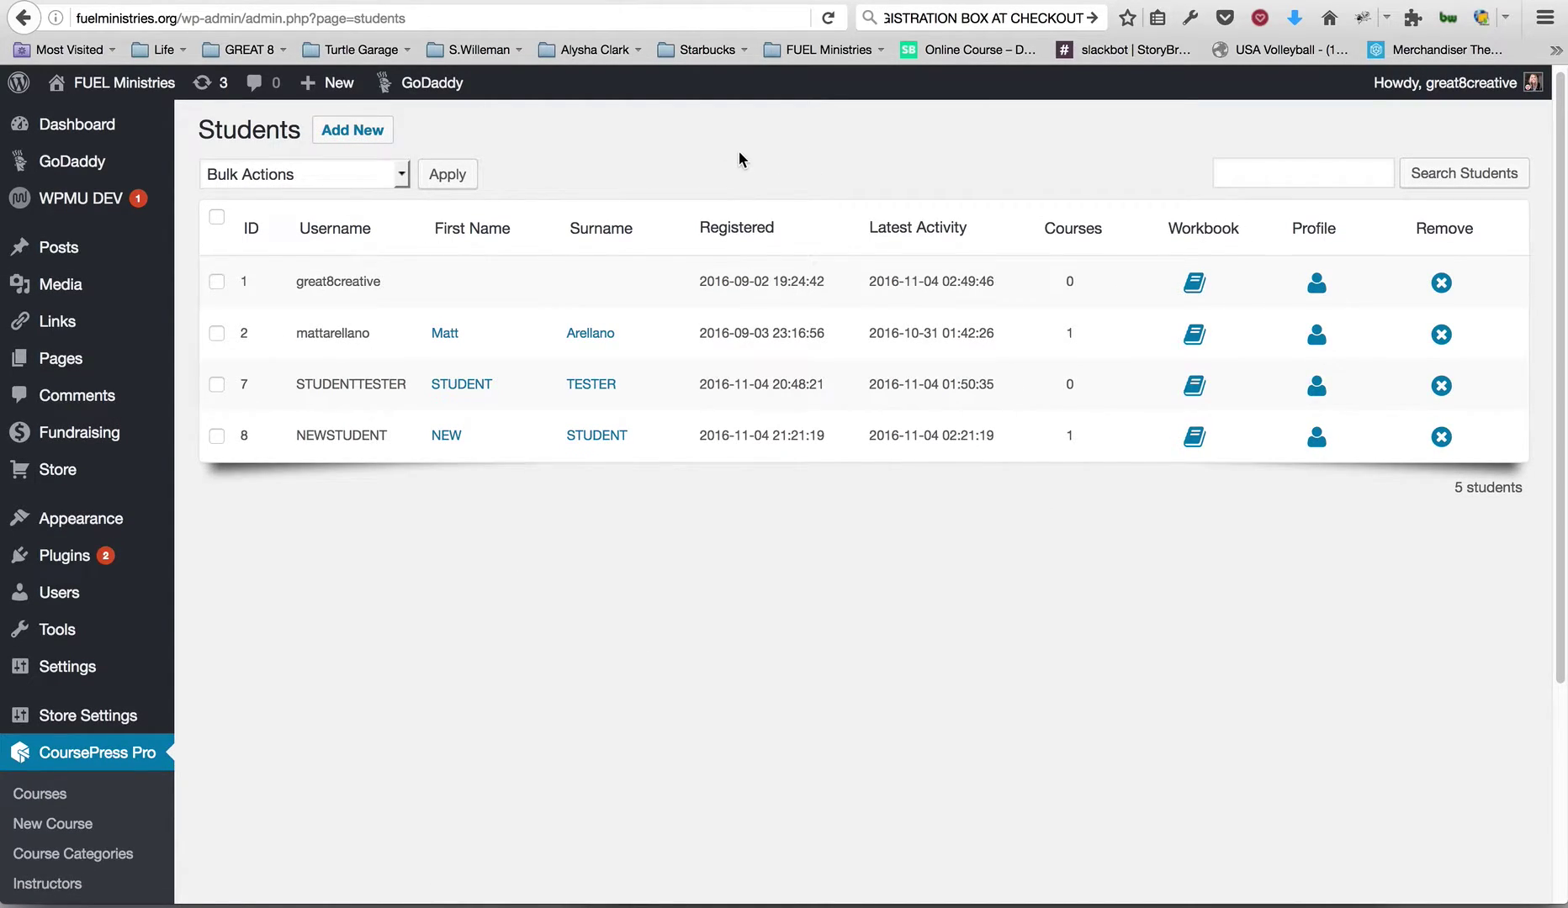
scroll(635, 715, "down", 1)
scroll(633, 728, "up", 2)
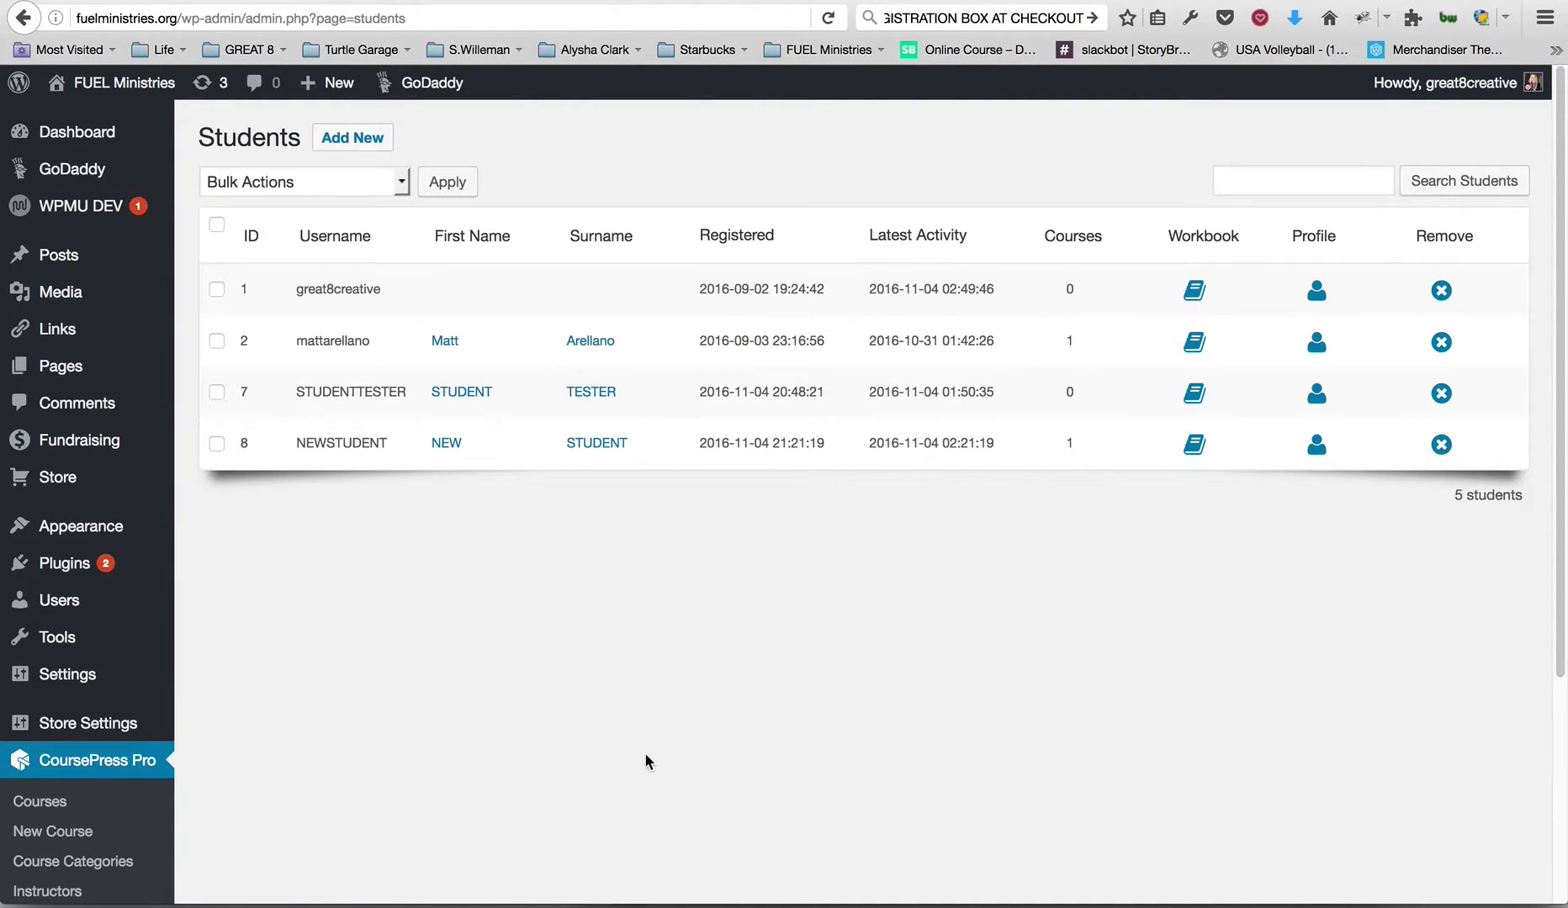
Step: From the FUEL Study (Mentored) course's student list, open the enrolled student's profile for editing
scroll(420, 693, "down", 5)
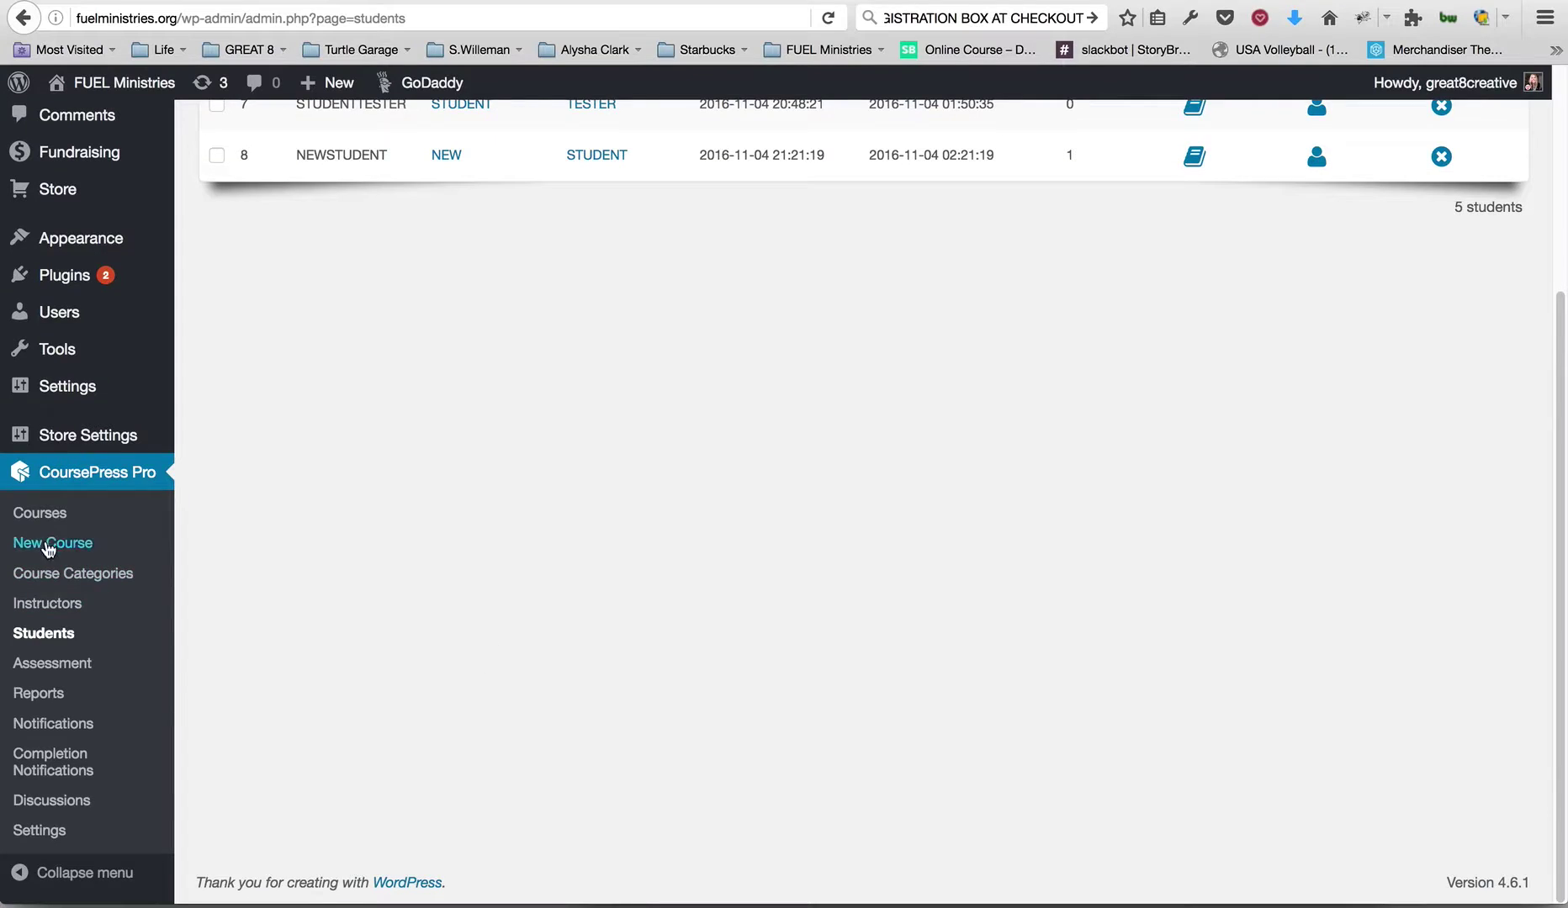
left_click(32, 520)
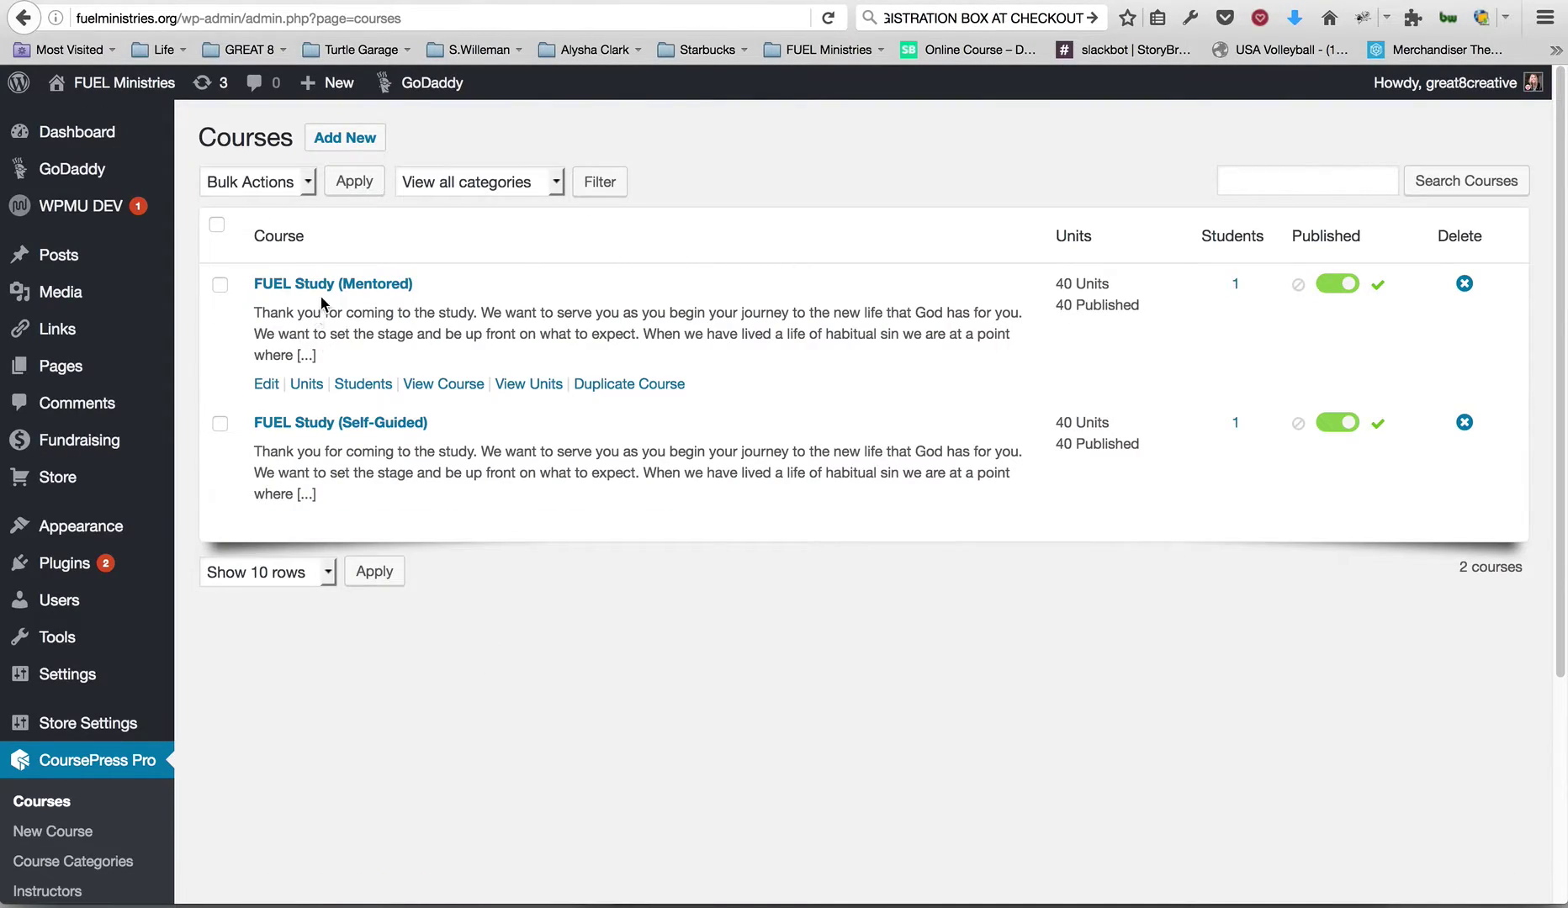
left_click(365, 387)
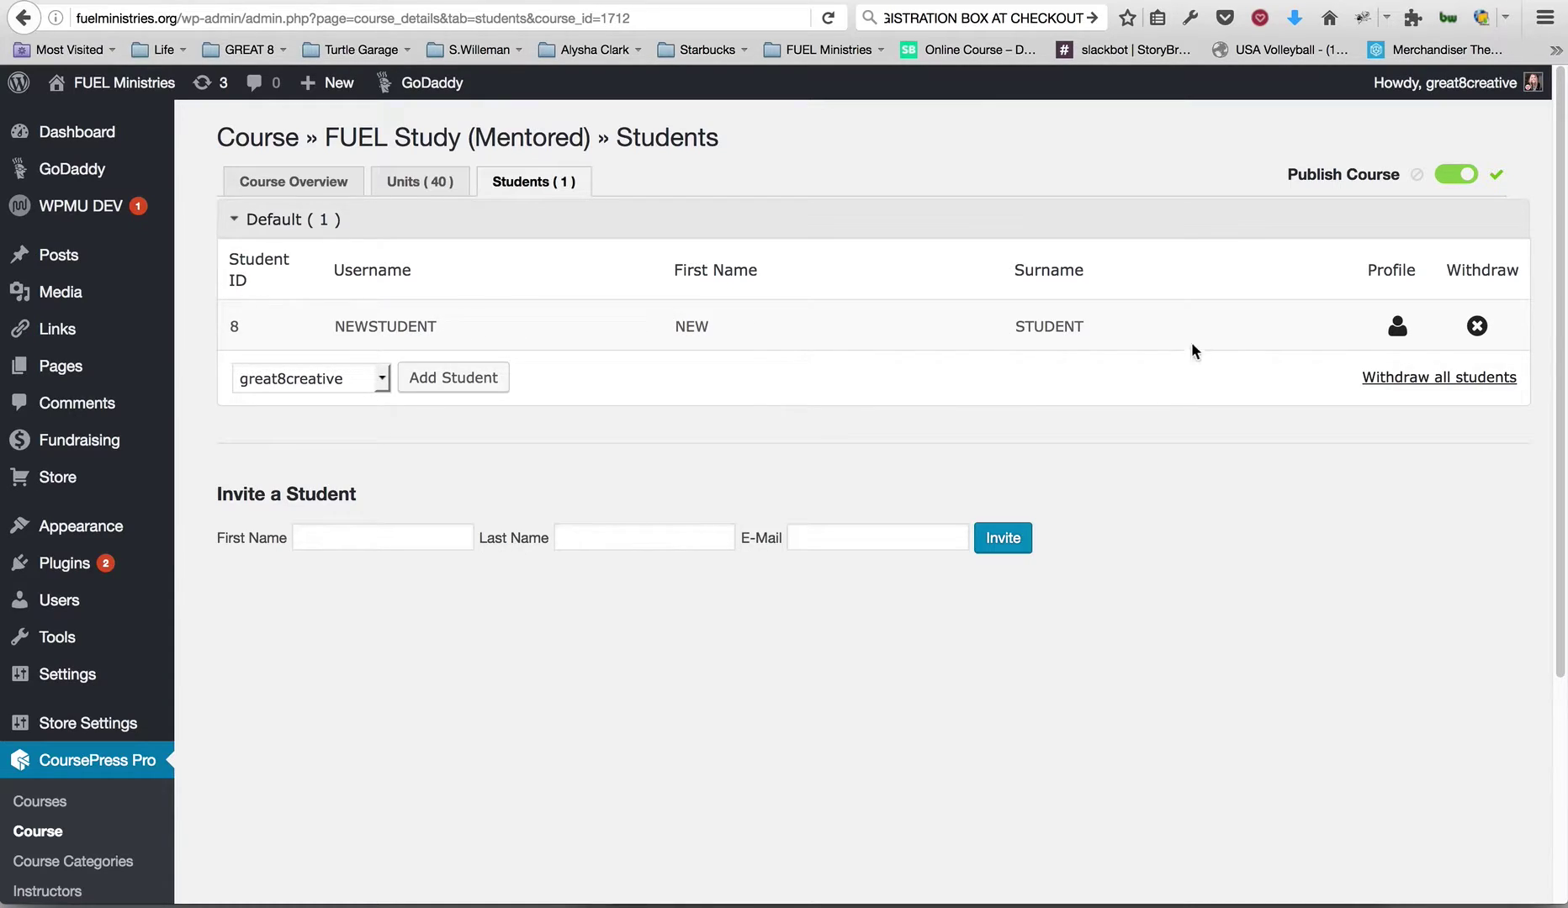
left_click(1397, 328)
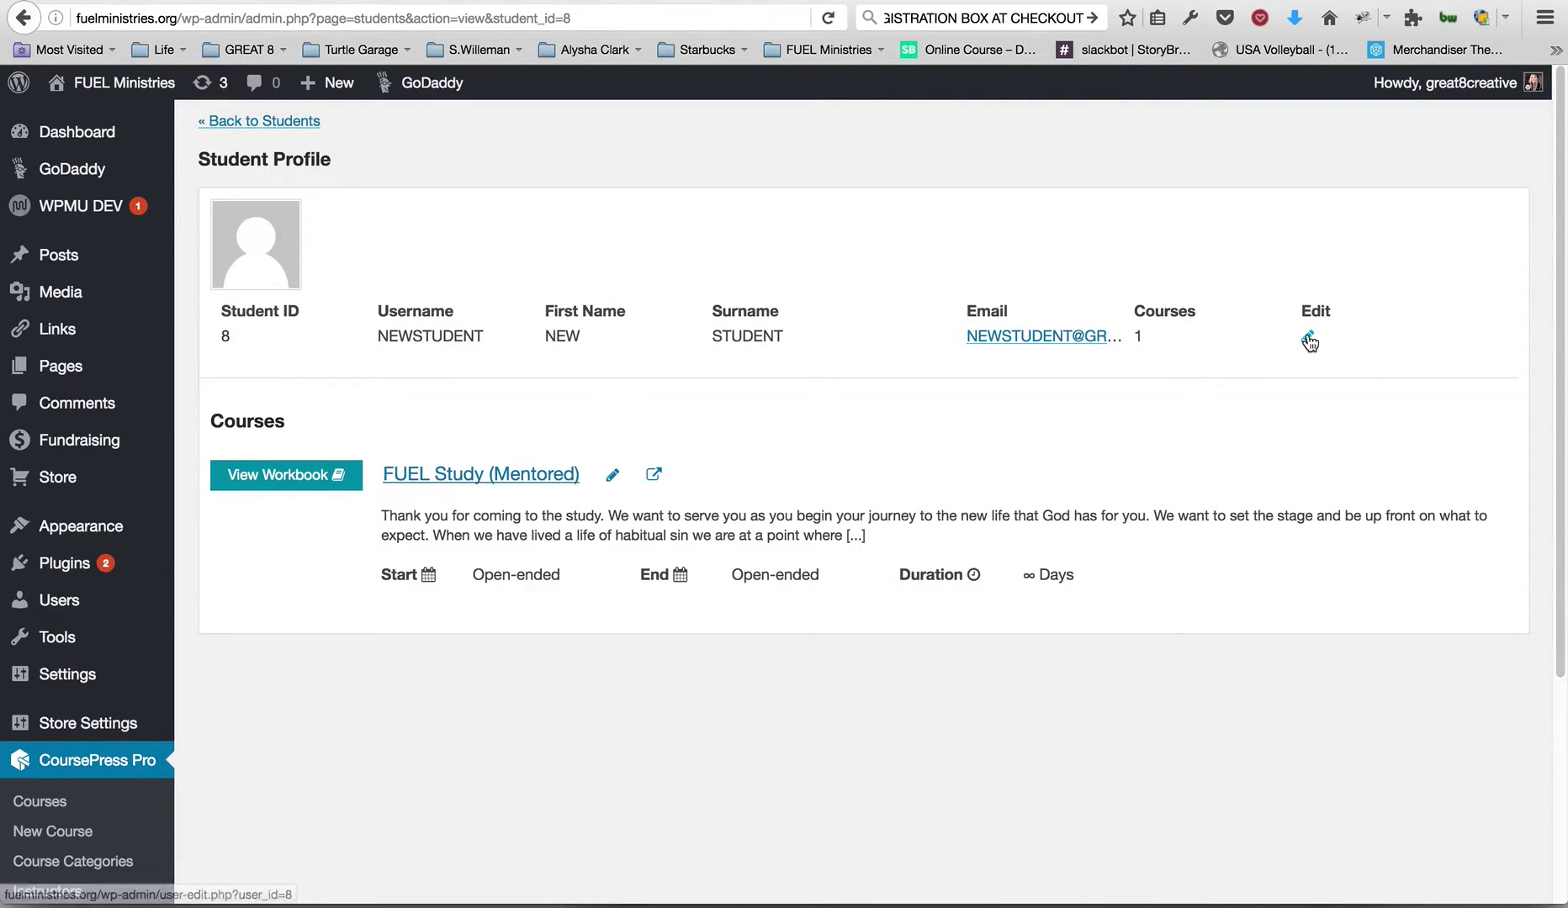
left_click(1308, 340)
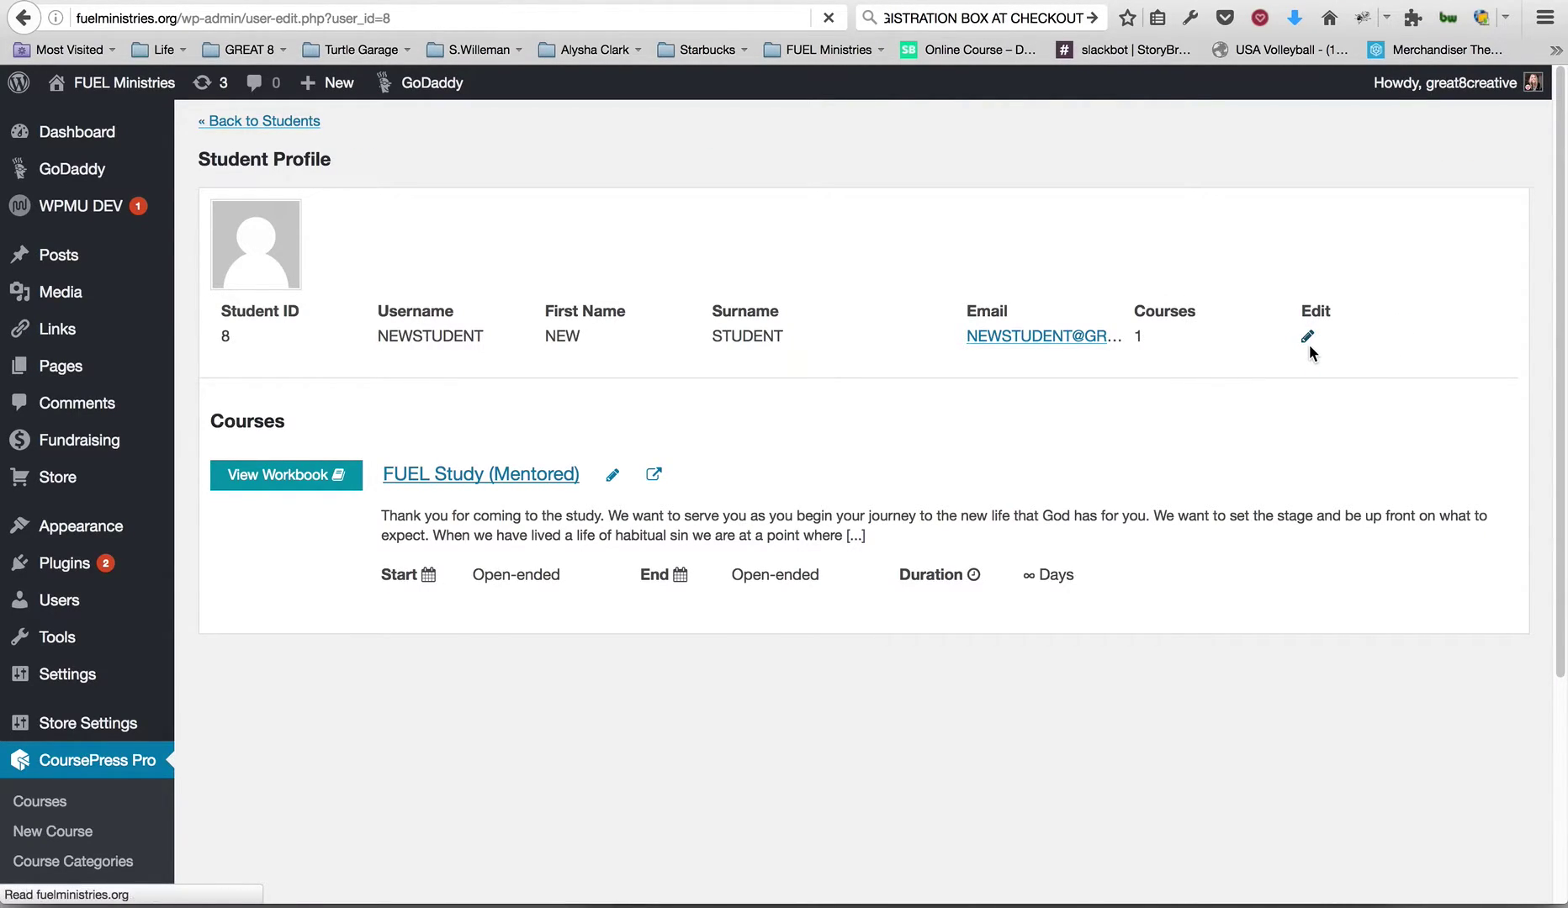
Step: Set the student's Course Press Assigned Instructor to "123, mentor123" and save the user
scroll(1301, 580, "down", 10)
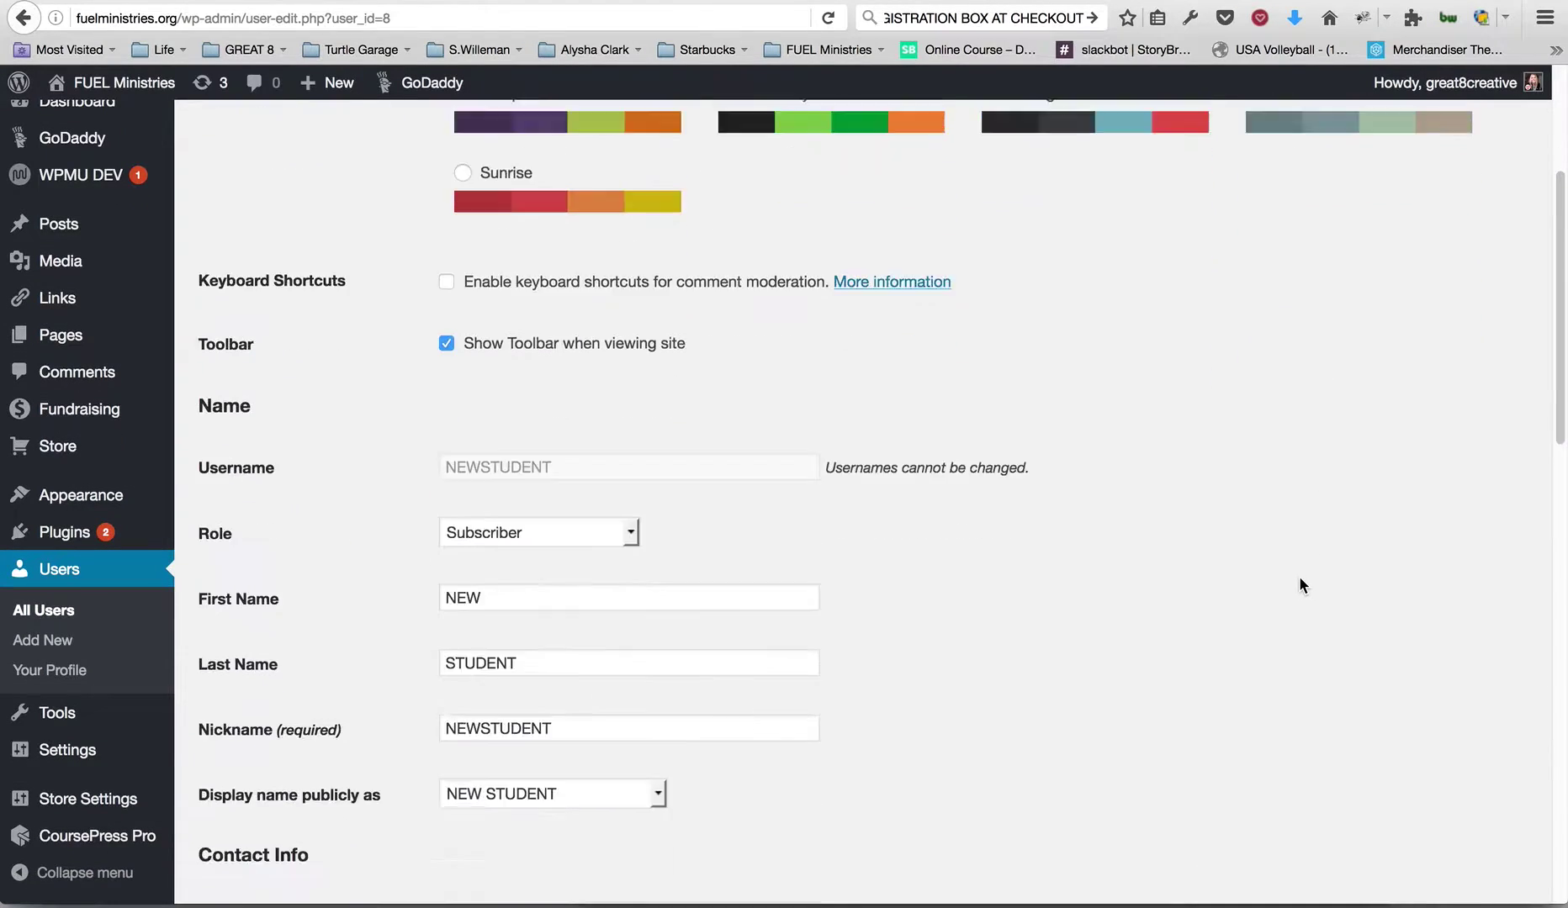
scroll(1215, 412, "down", 10)
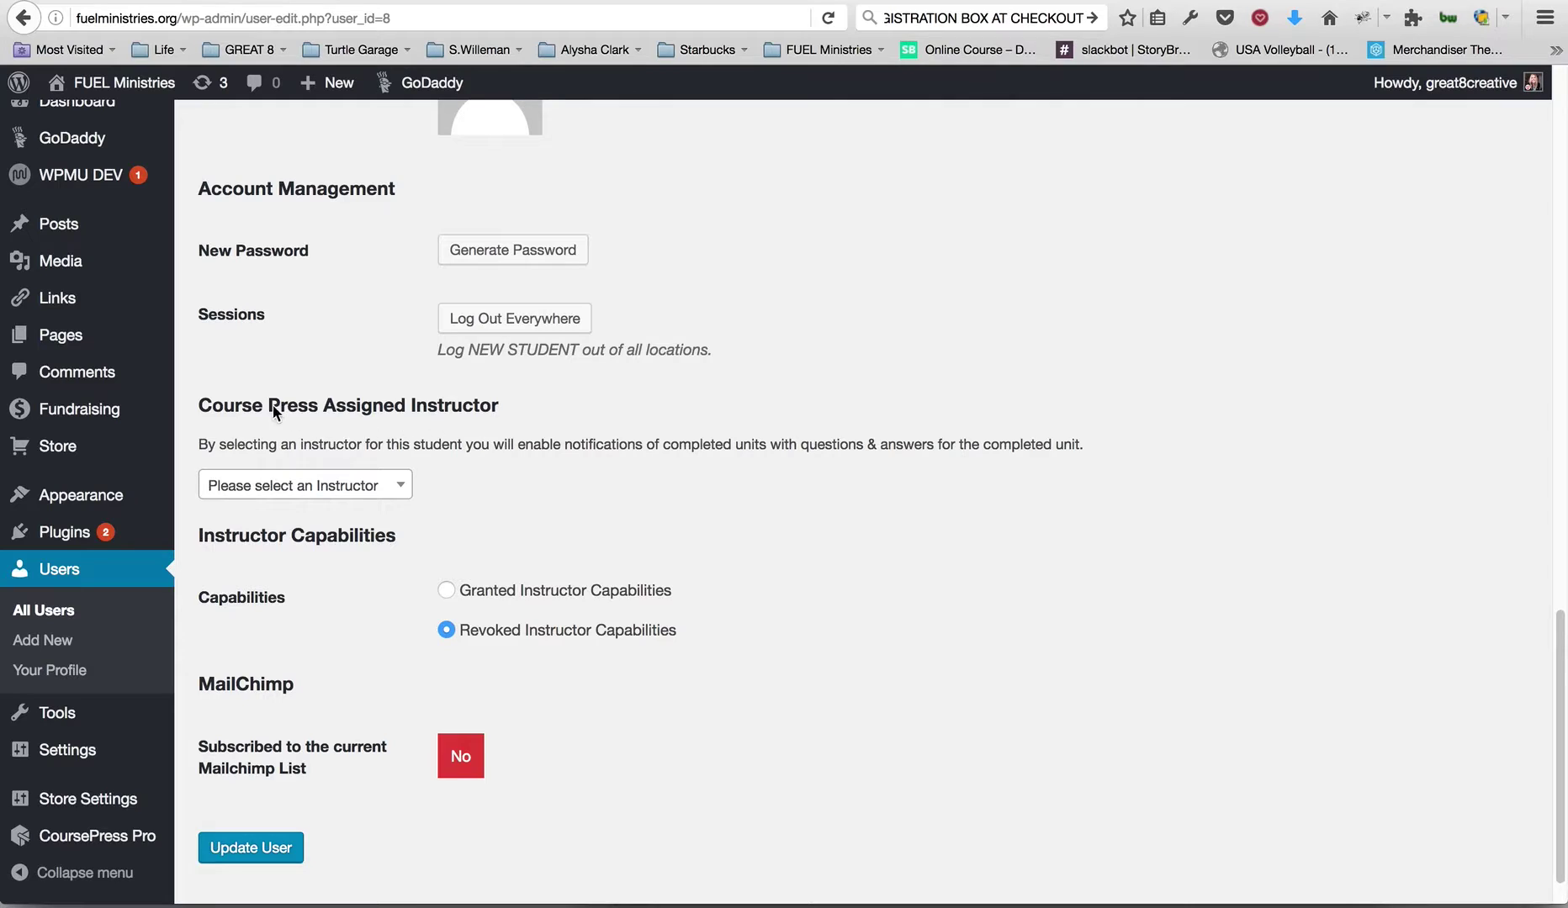
left_click(330, 485)
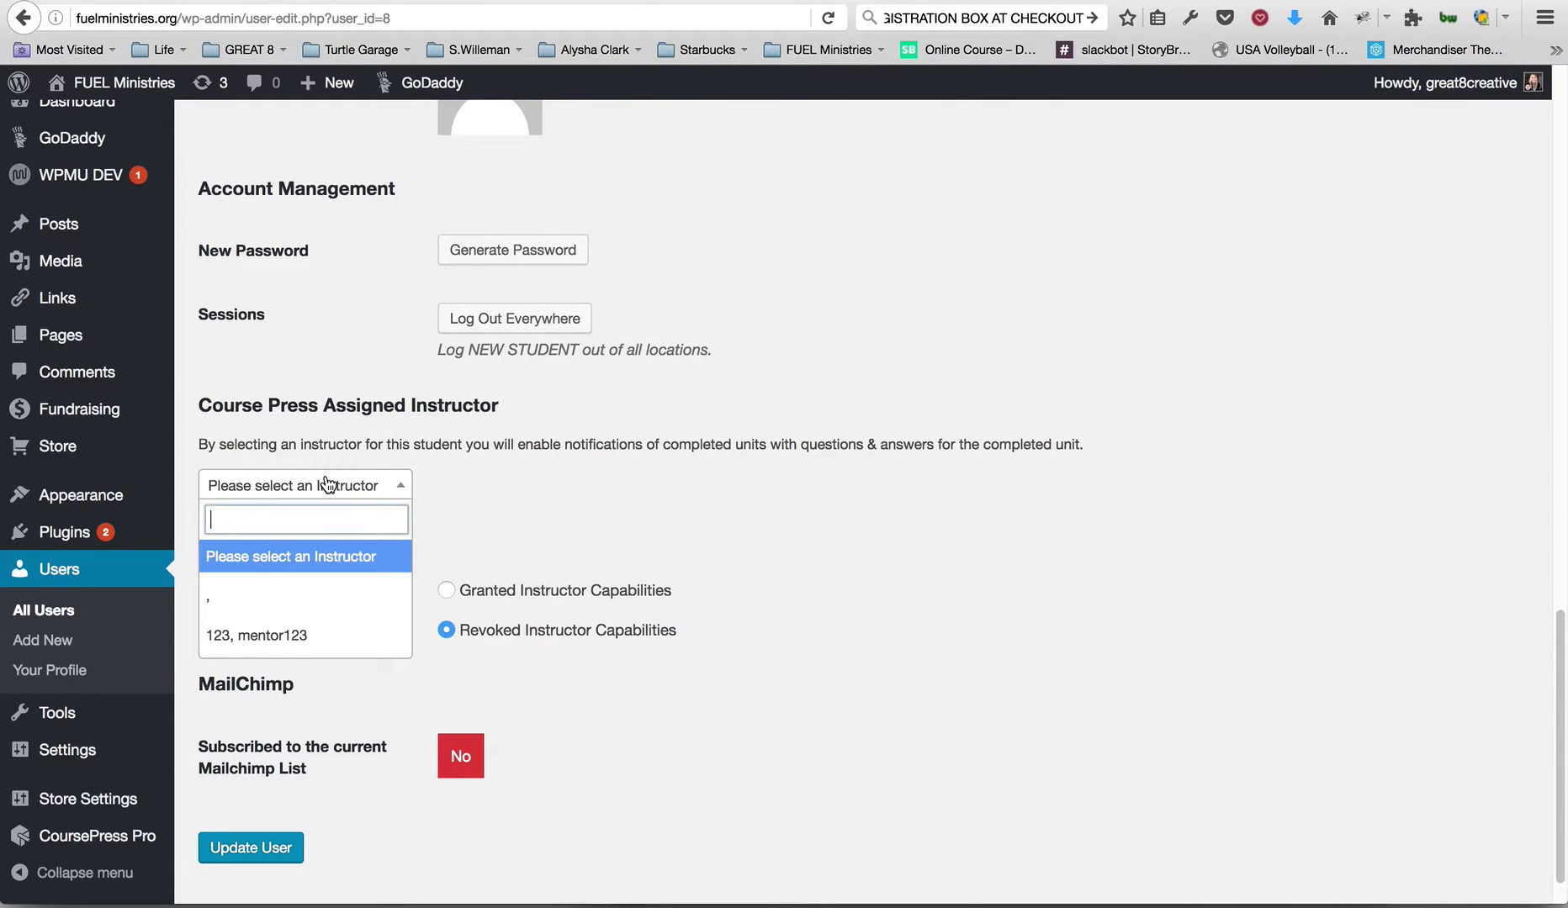
left_click(261, 644)
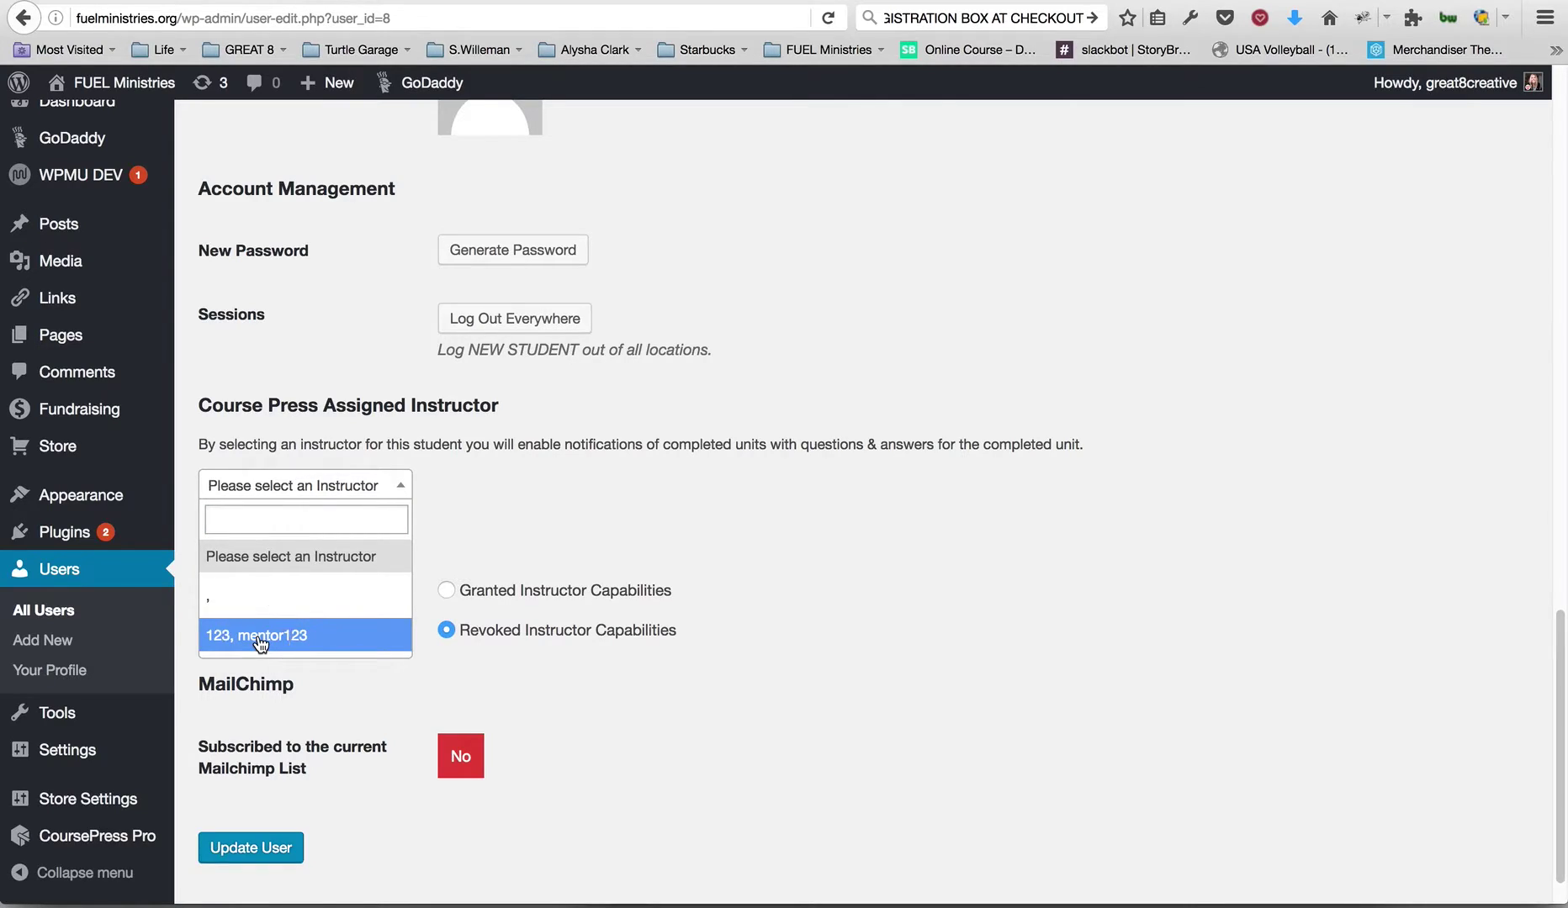
scroll(294, 601, "down", 2)
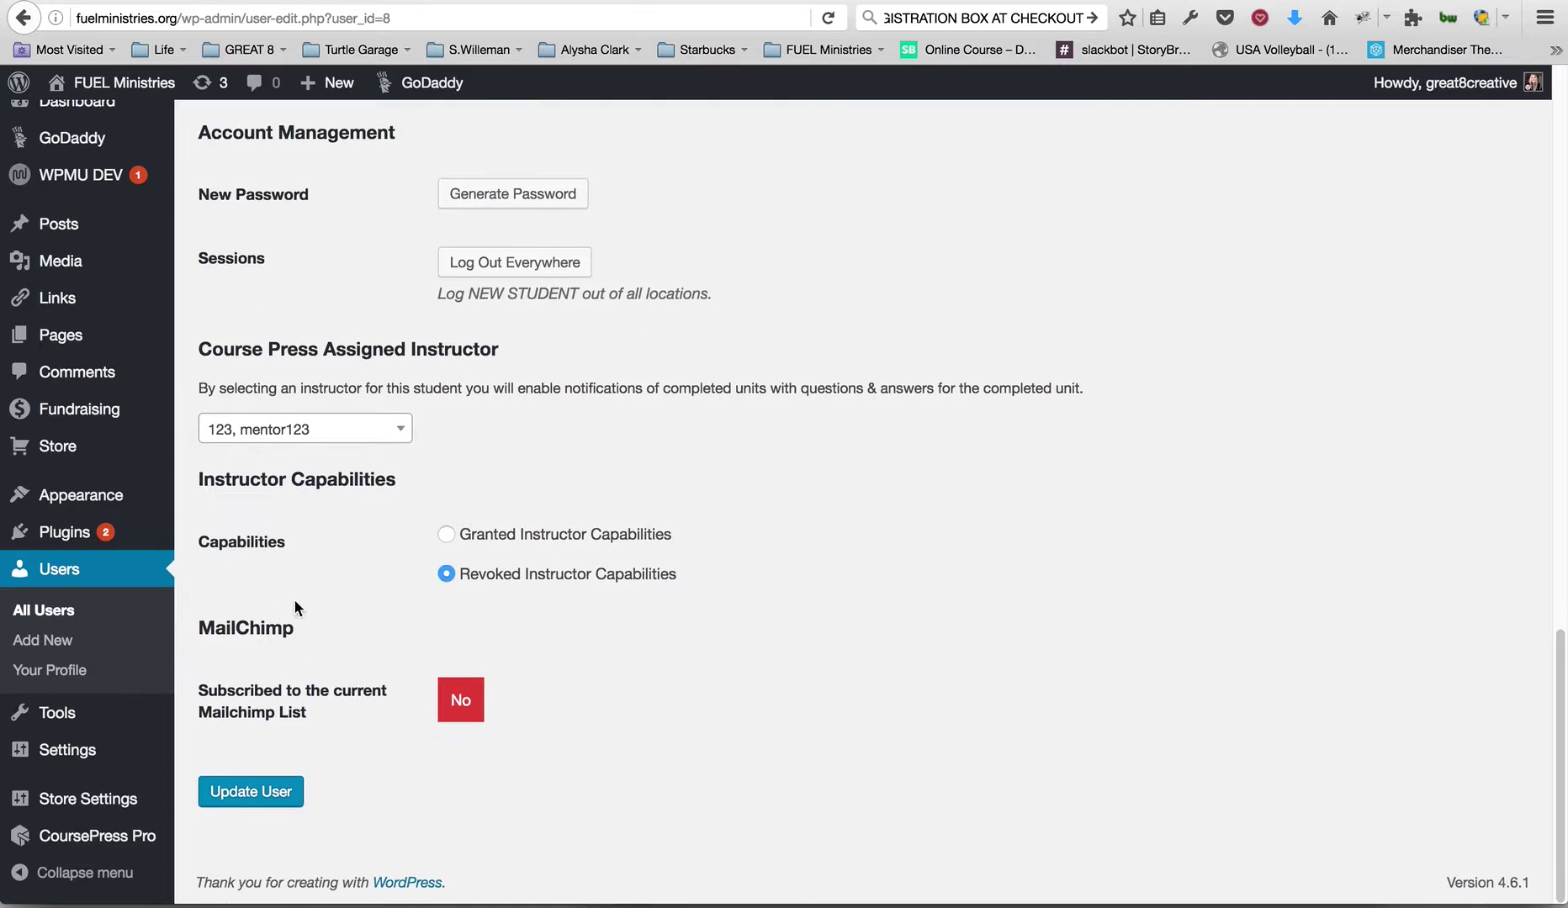
left_click(256, 792)
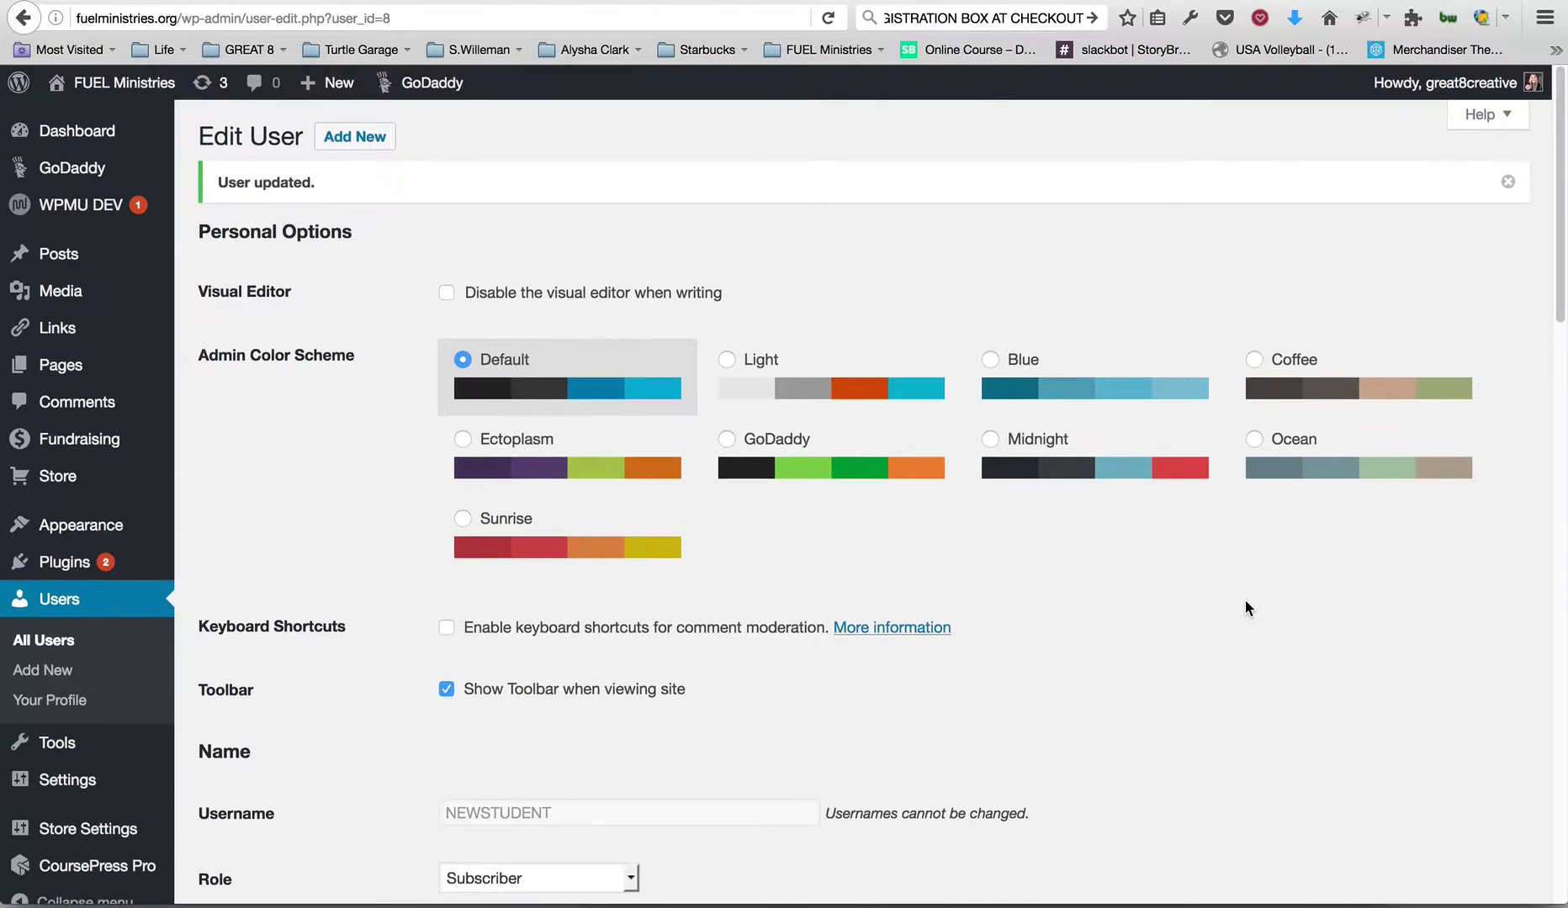
Step: Check the Course Press Assigned Instructor on the student's saved profile, then return to the FUEL Study (Mentored) course's student list
scroll(1245, 601, "down", 8)
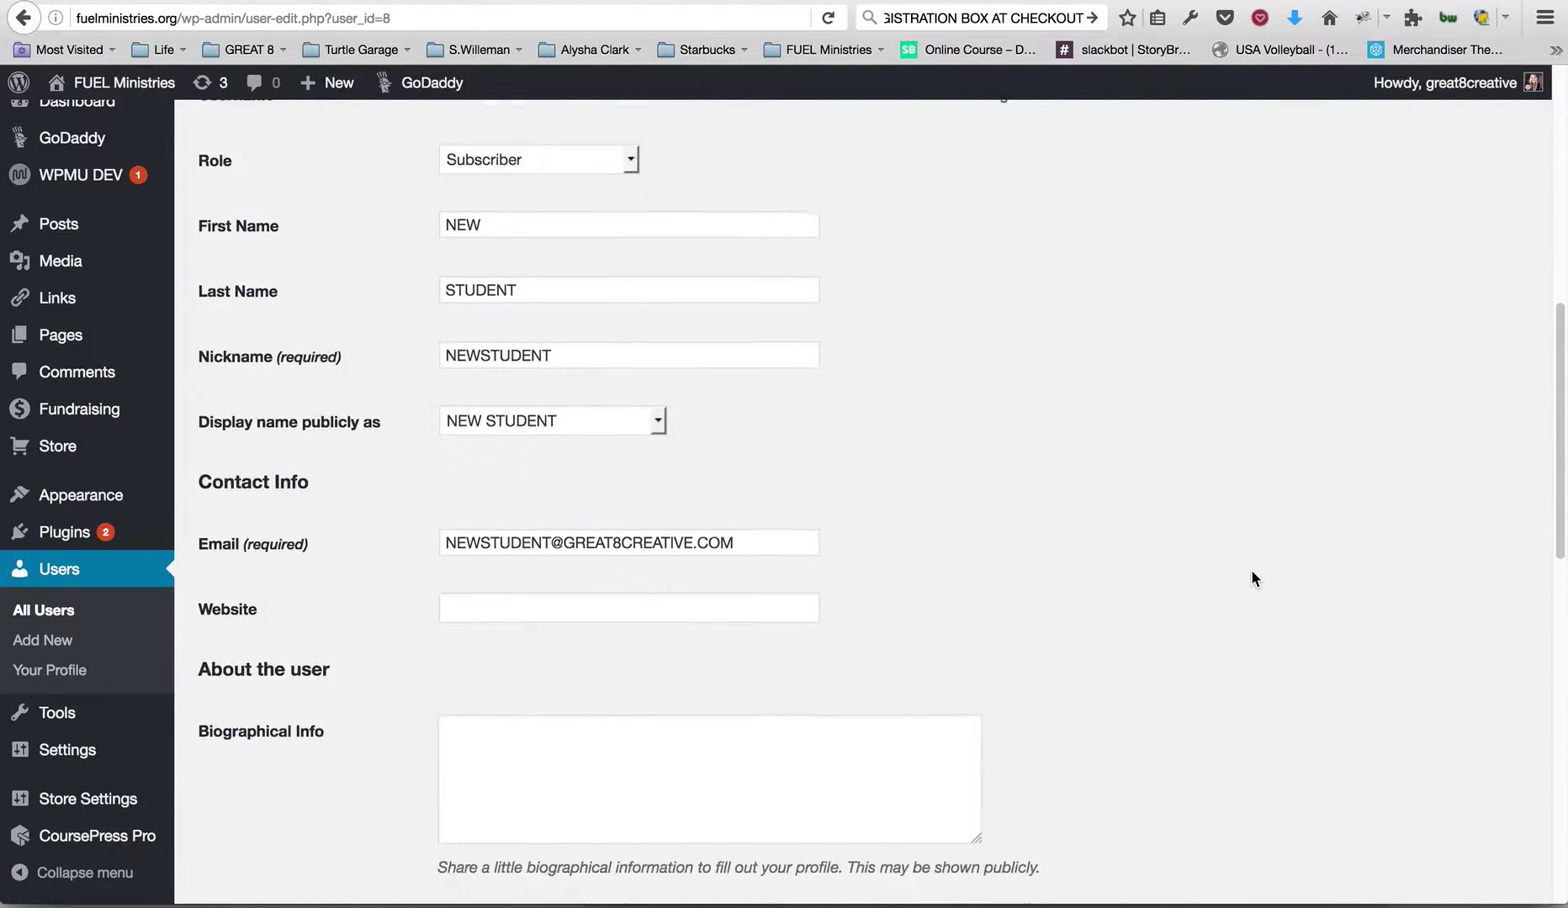
scroll(1251, 569, "down", 4)
scroll(1245, 559, "up", 1)
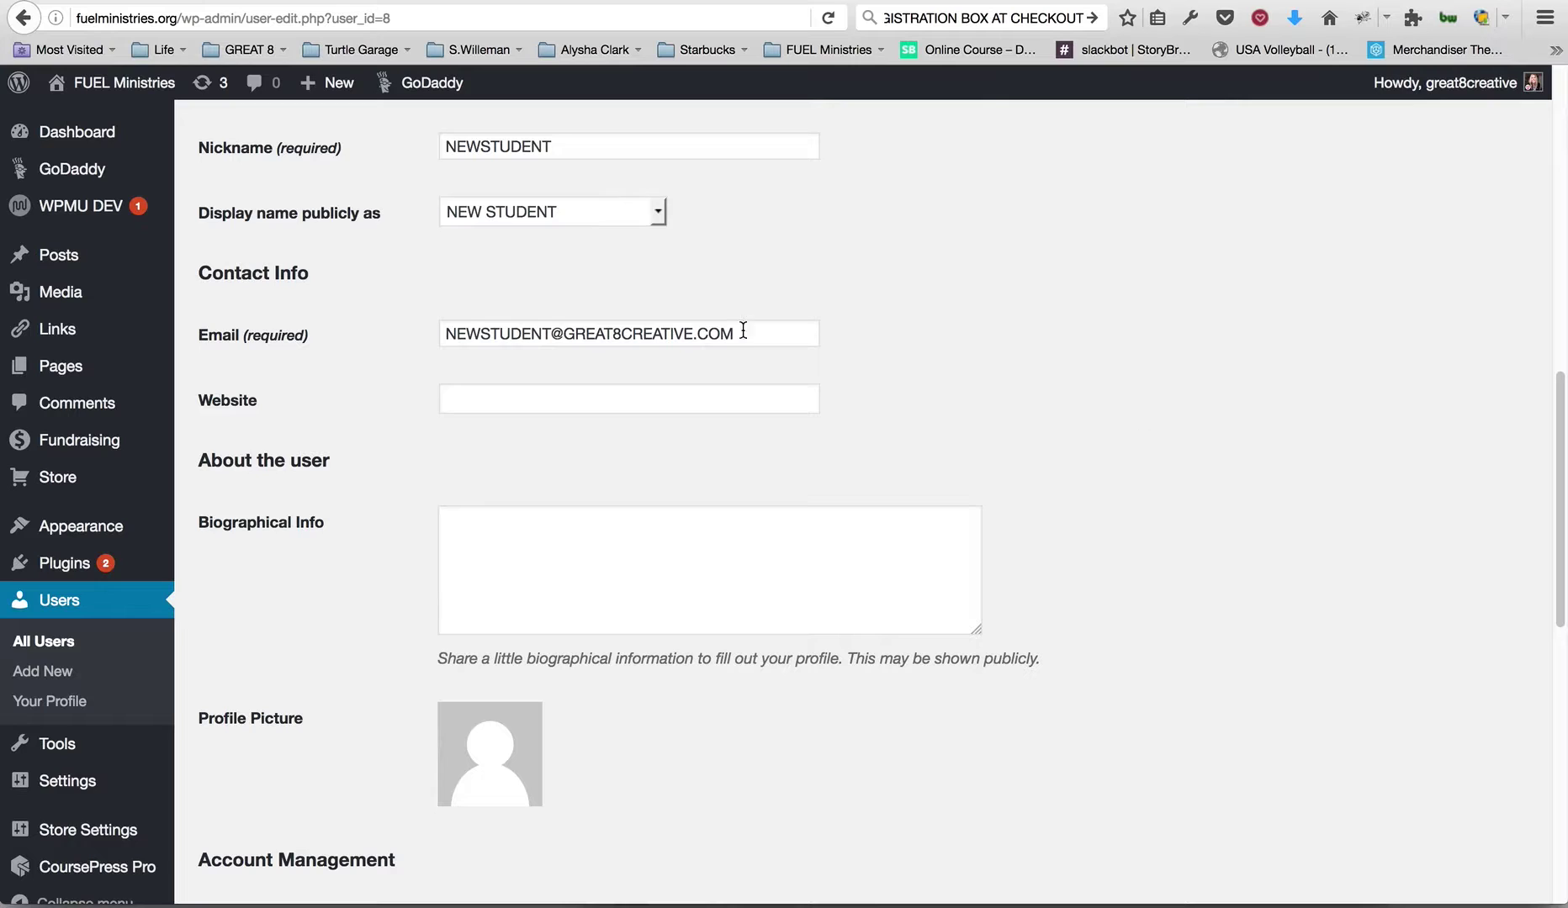
scroll(330, 371, "down", 5)
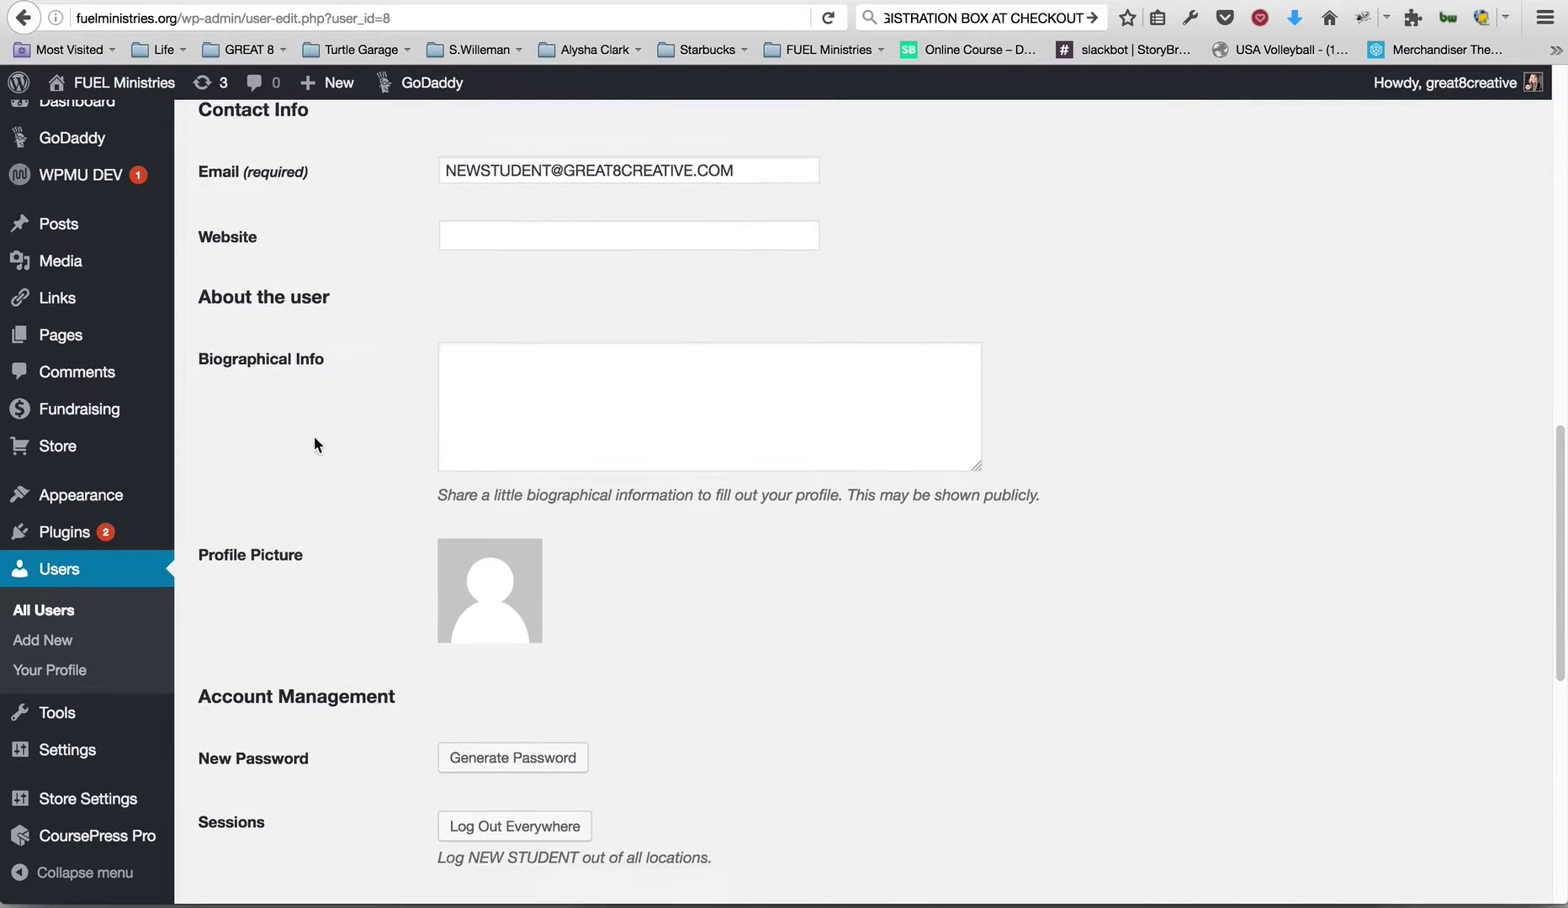
scroll(333, 362, "down", 2)
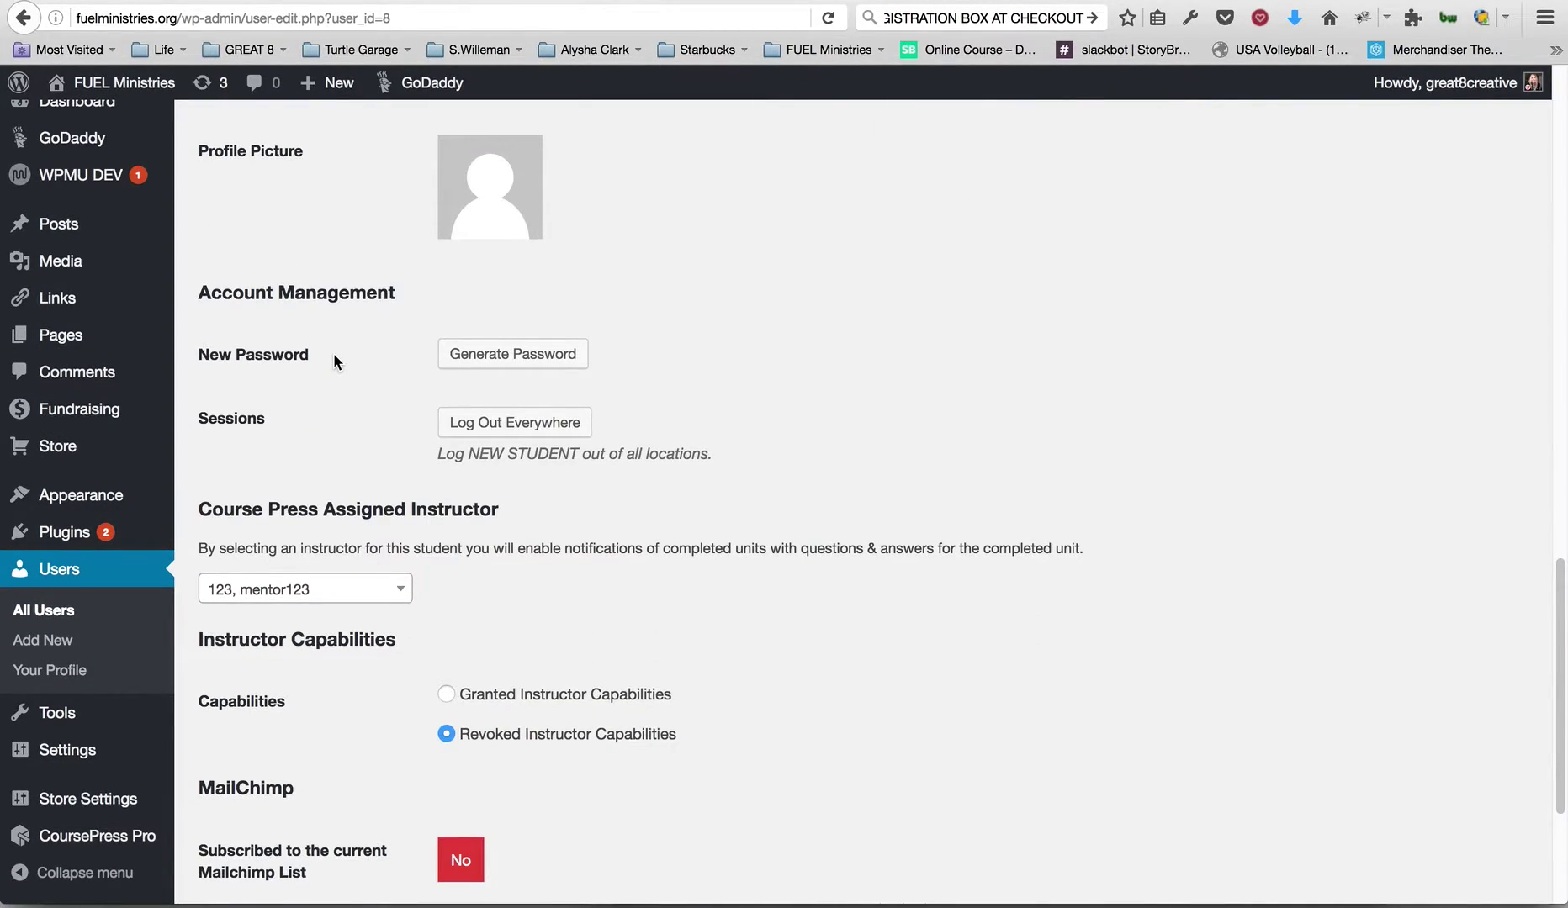
key("super+Left")
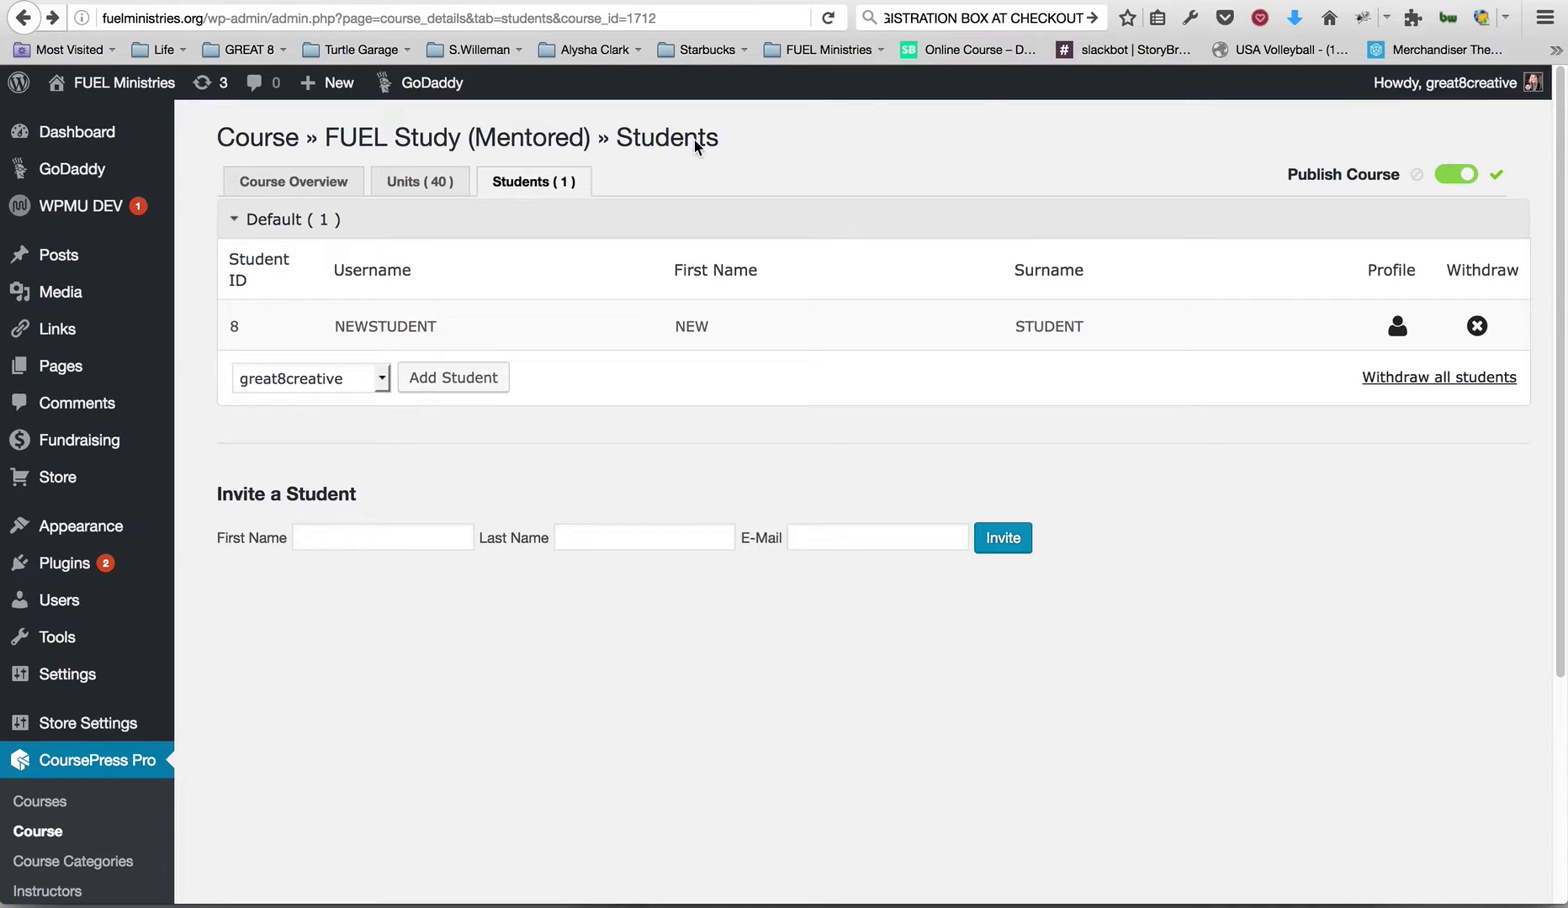
Step: Switch to Gmail, search the mail for "new order" and open the latest New Order Notification for FUEL Study (Mentored)
left_click(241, 1)
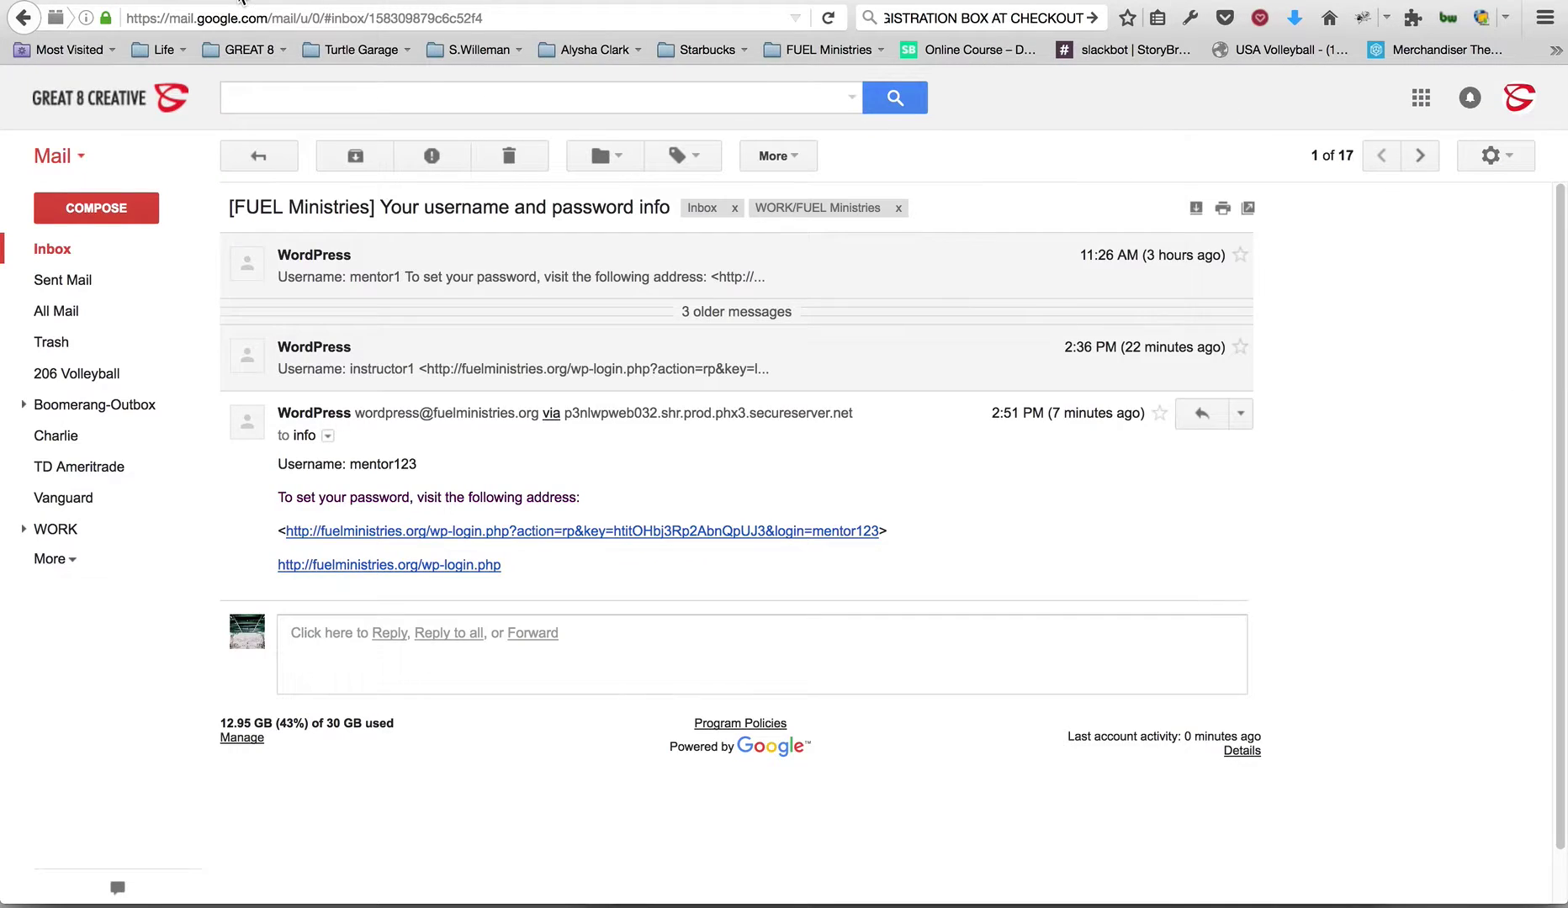
left_click(265, 98)
type("new order")
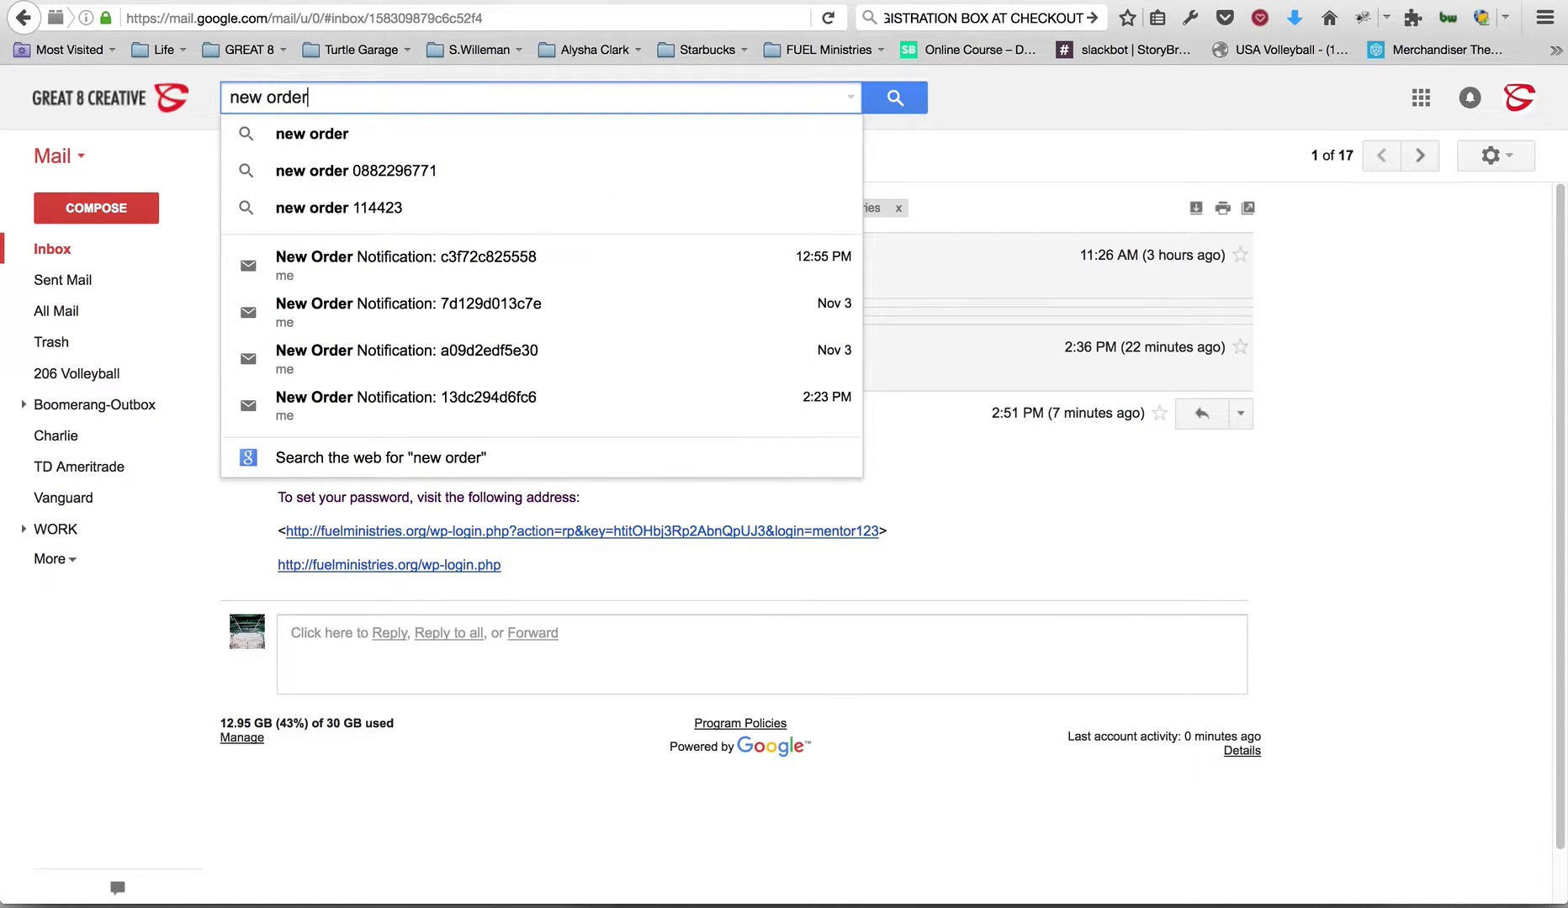
key("Return")
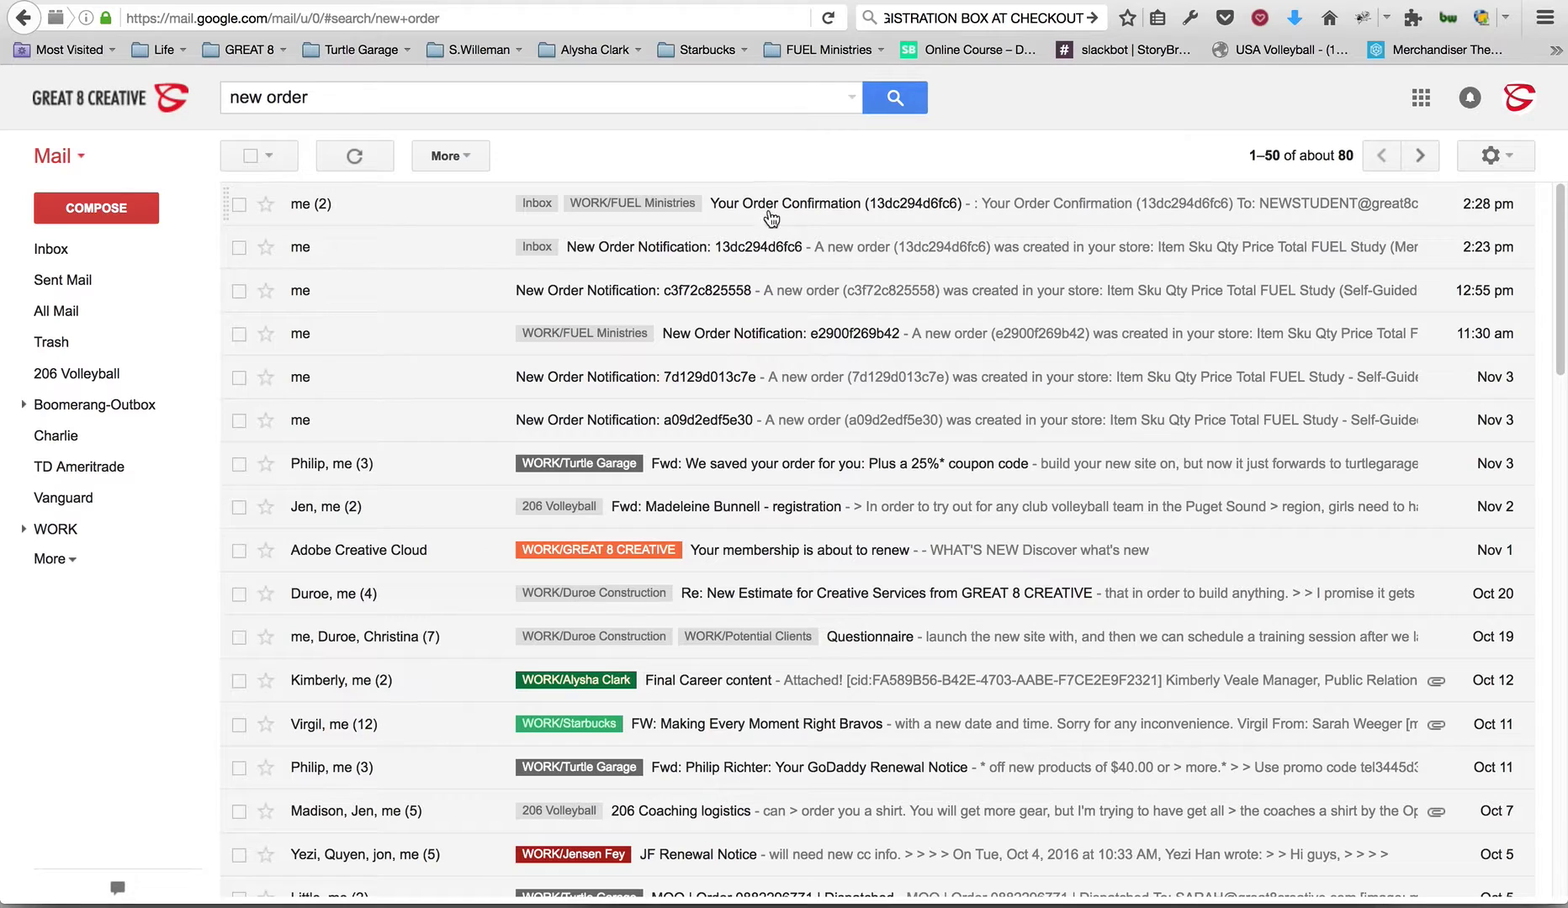
left_click(737, 248)
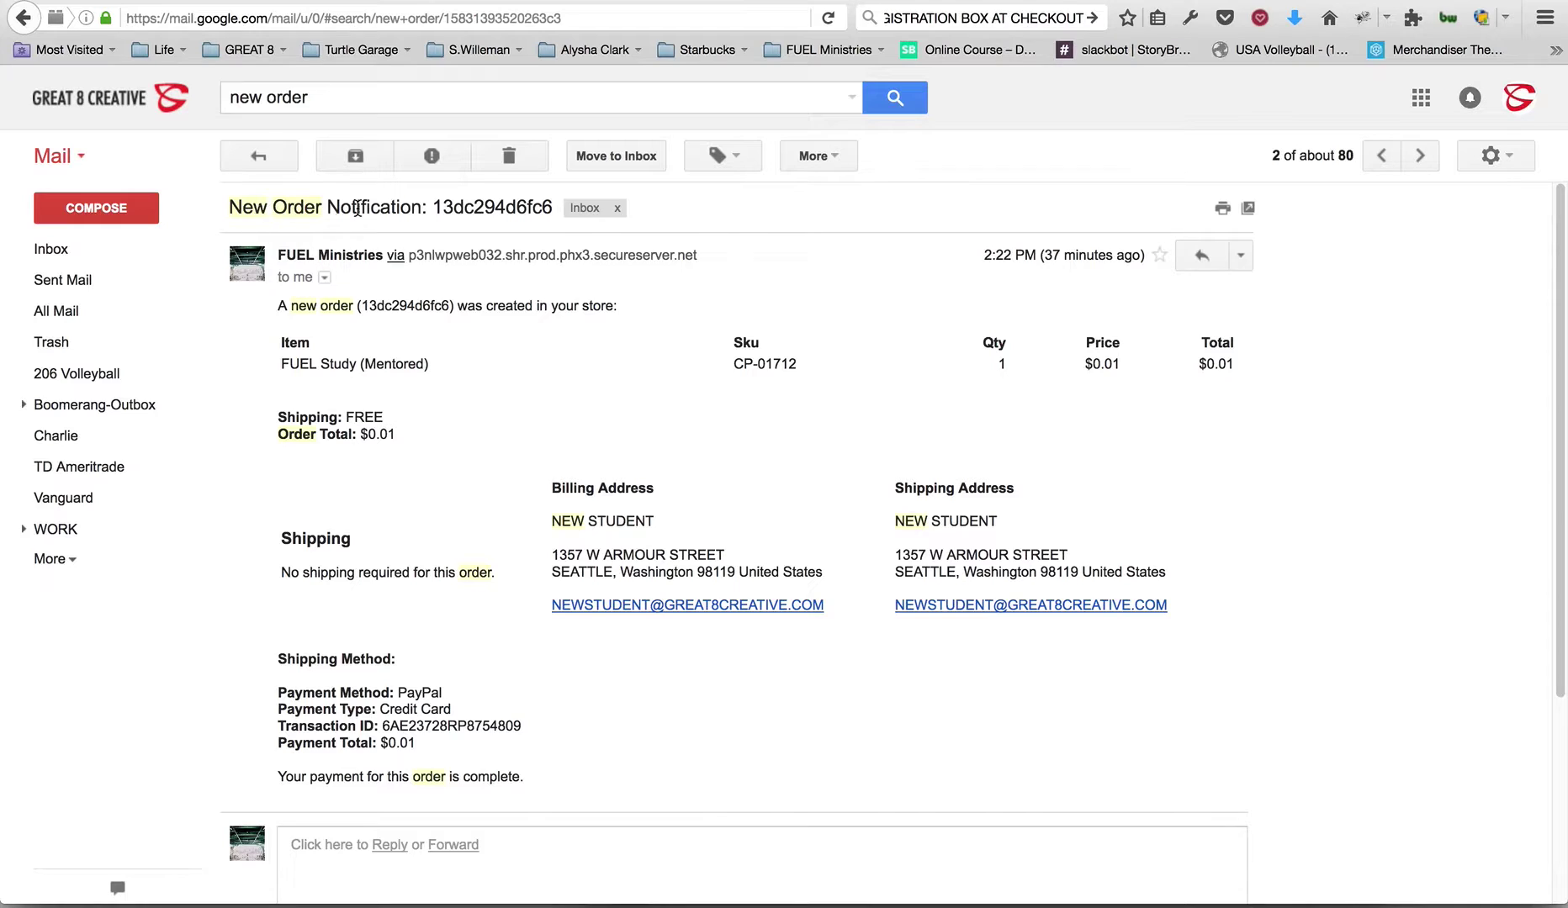
Step: Compare the item ordered in the notification e-mail with the course's student list in WordPress and return to the e-mail
left_click_drag(318, 365, 282, 346)
left_click(282, 346)
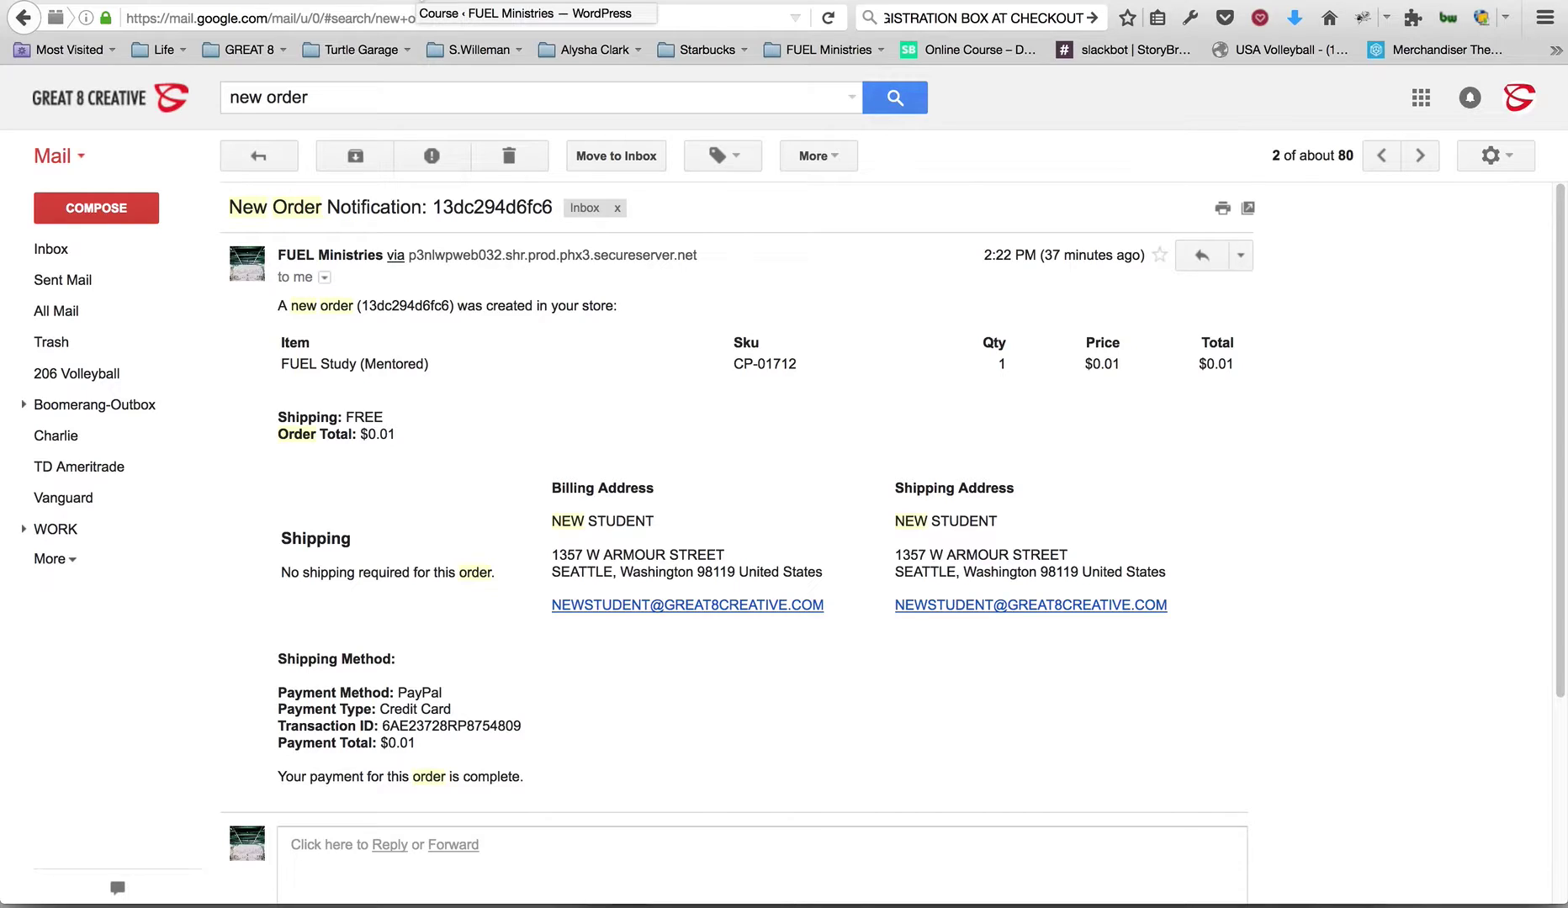
left_click(421, 2)
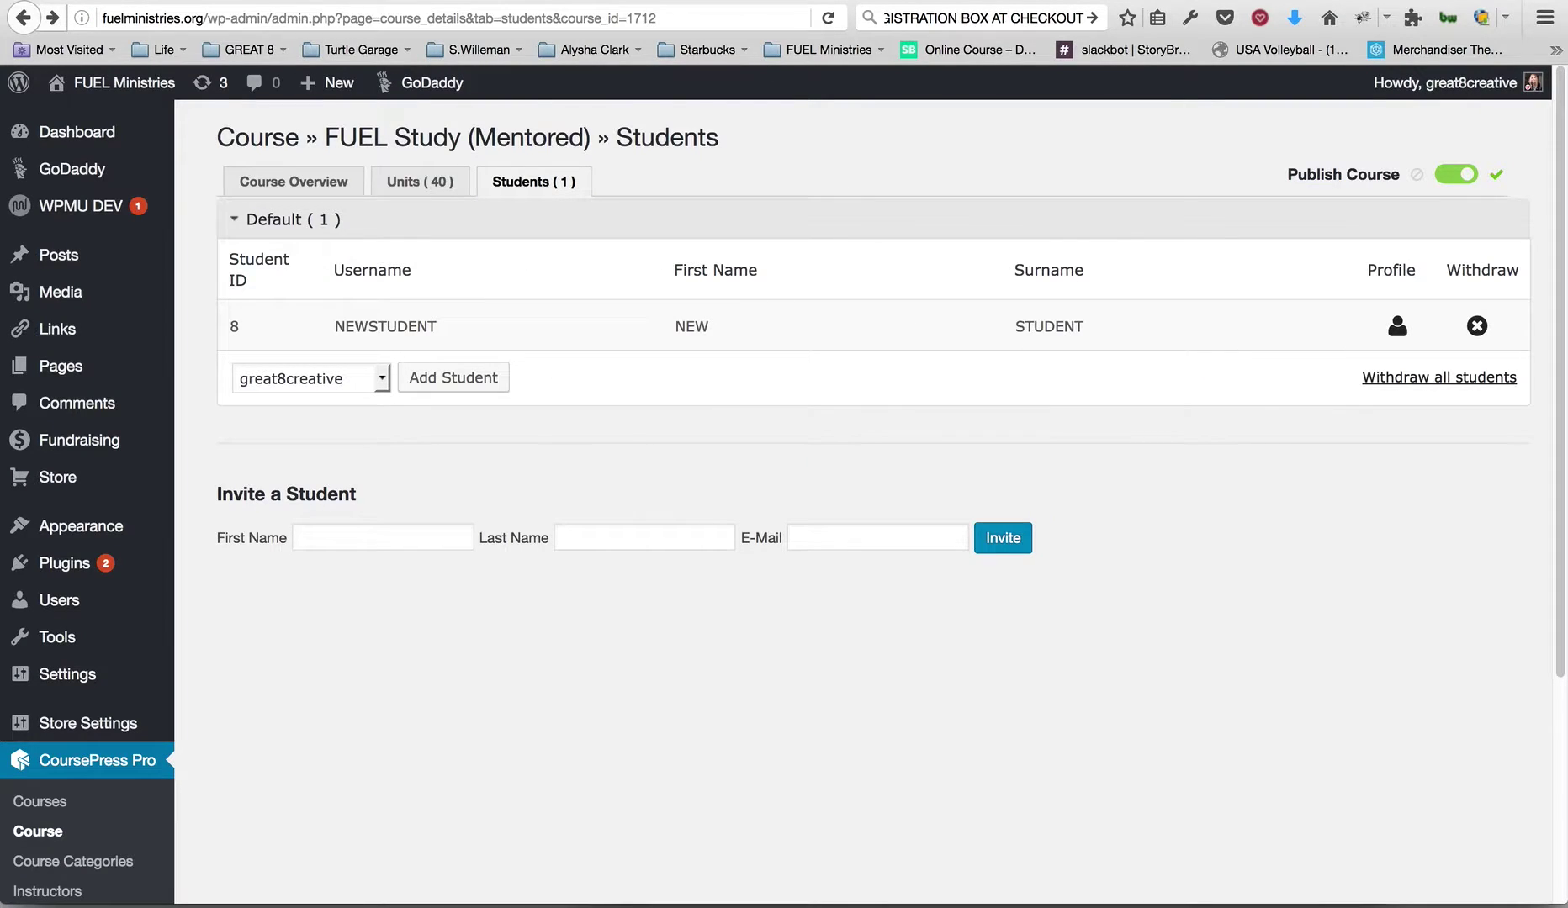
left_click(154, 1)
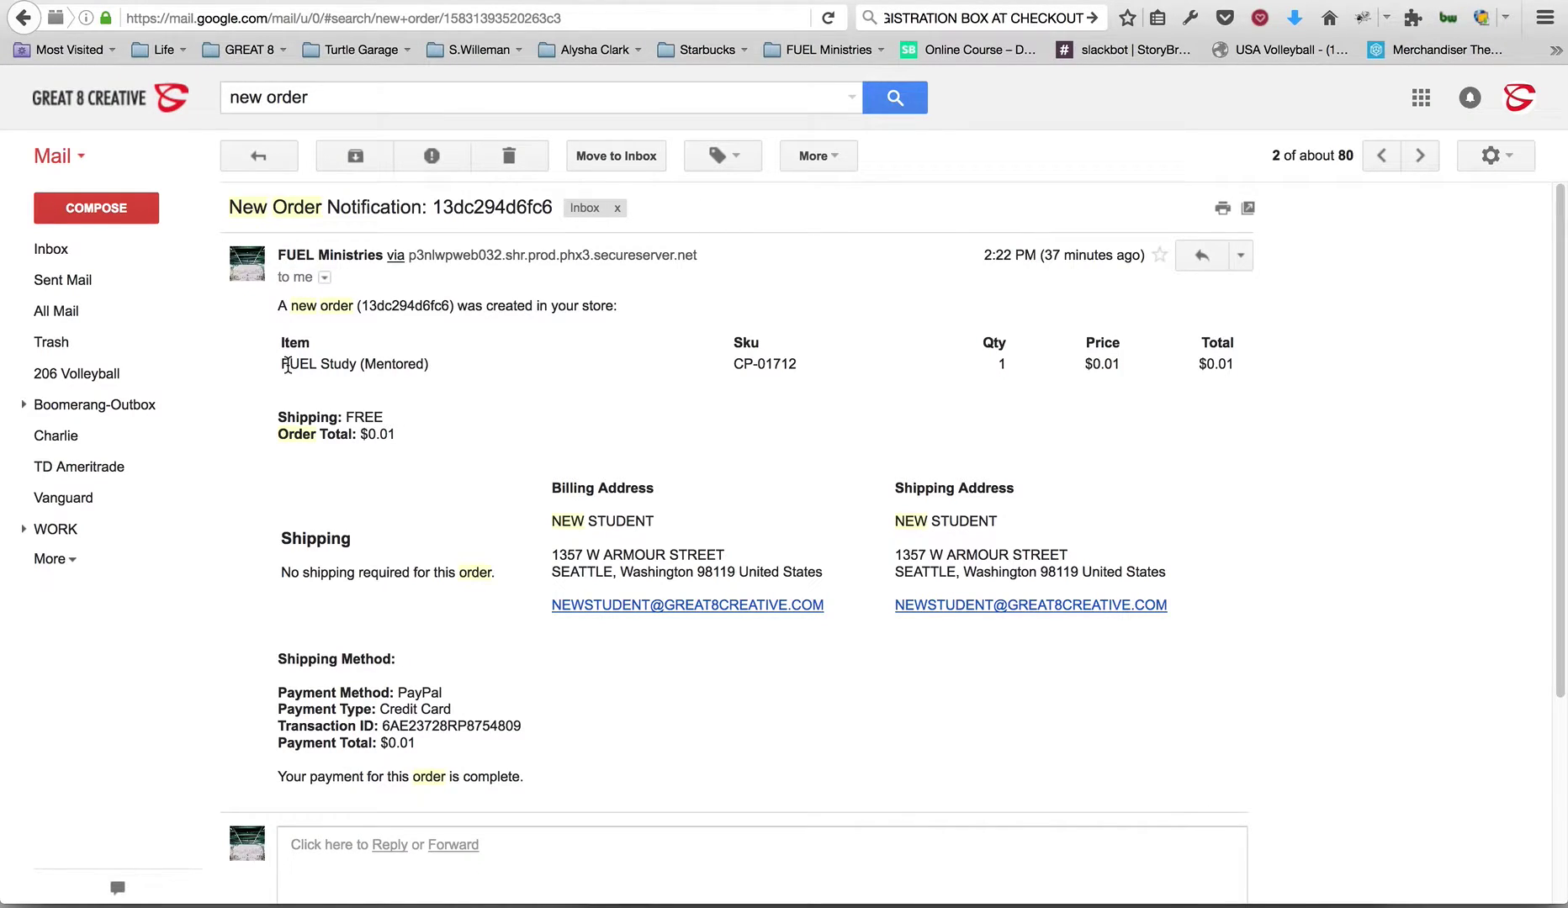